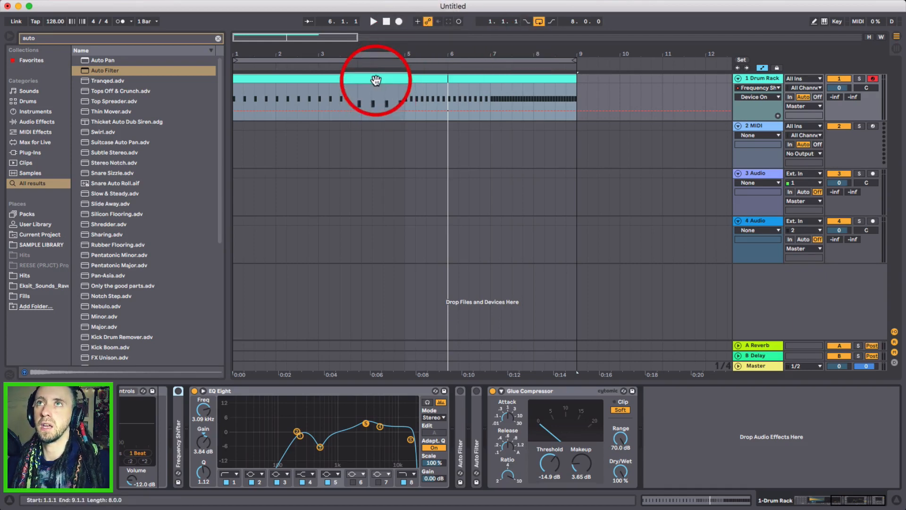
Step: Open the MIDI notes of the Drum Rack clip and play the eight-bar snare build-up
double_click(376, 79)
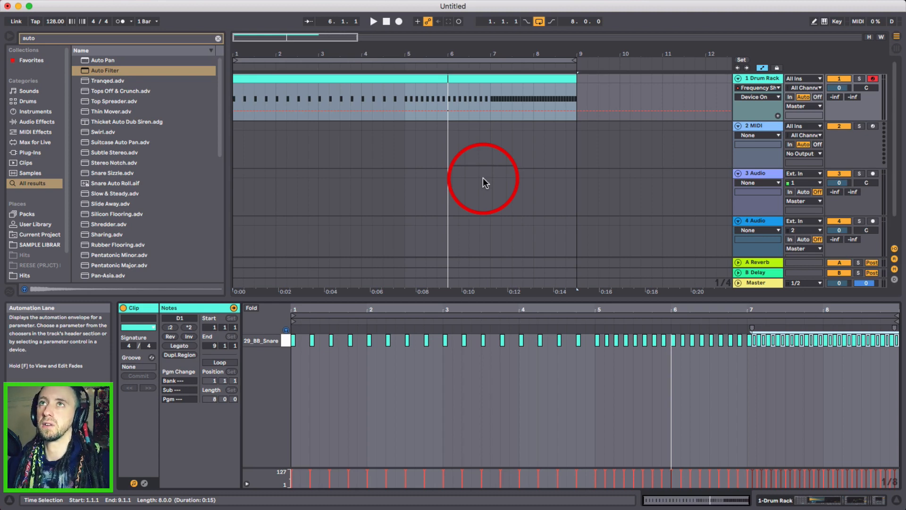
key(space)
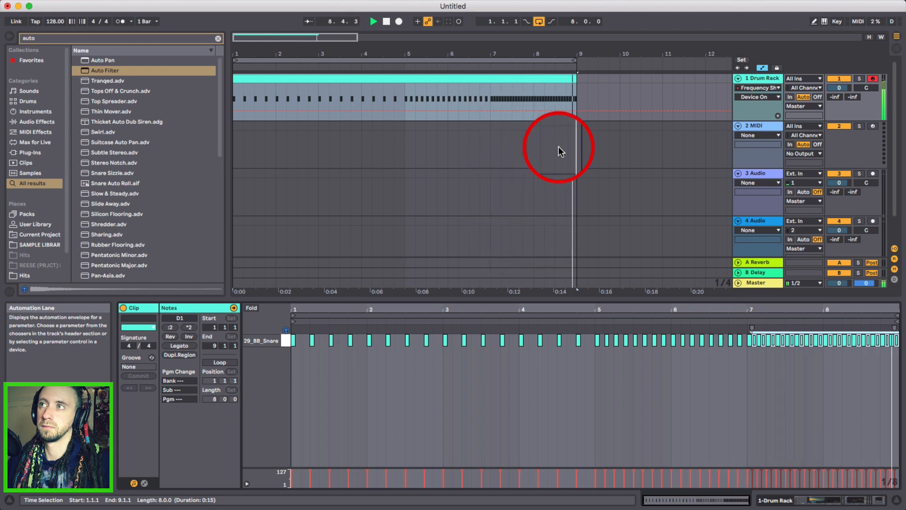
key(space)
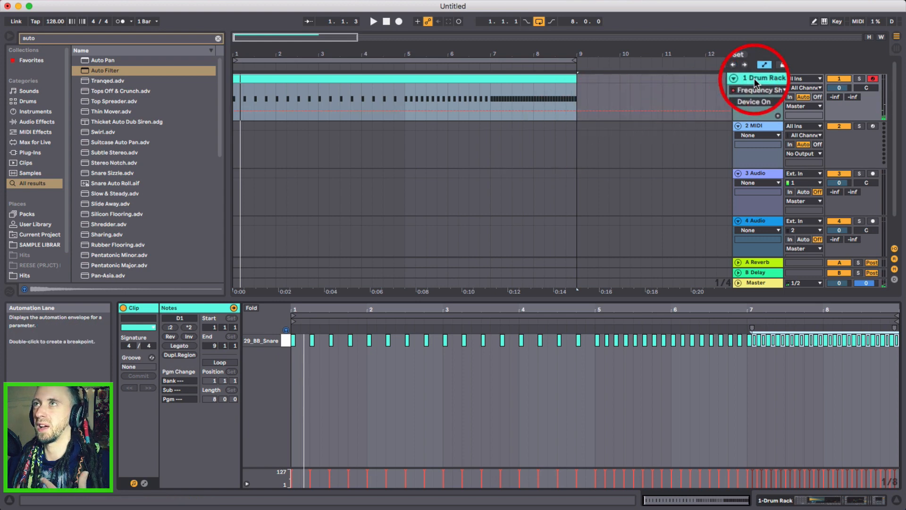
Step: Show the Drum Rack track's device chain, unfold the Frequency Shifter and switch it on
double_click(766, 77)
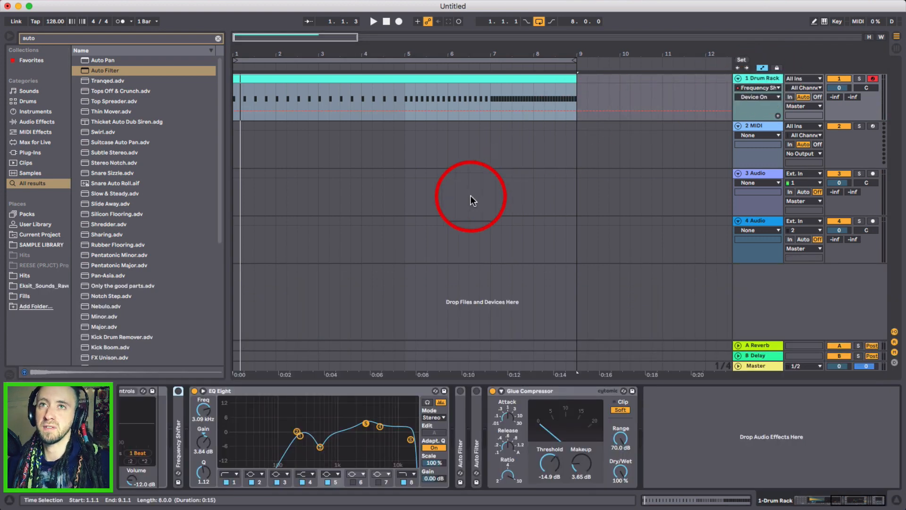
double_click(174, 415)
scroll(200, 439, left, 3)
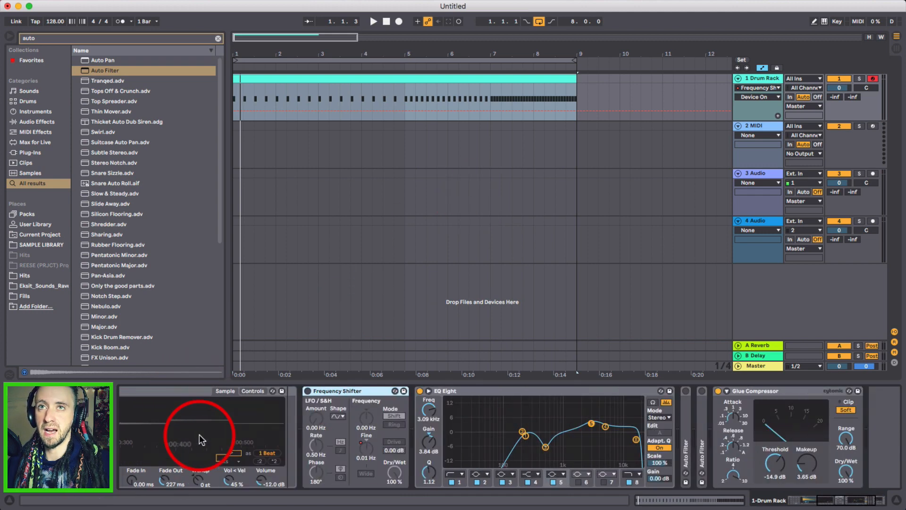
scroll(490, 449, left, 3)
scroll(359, 465, right, 2)
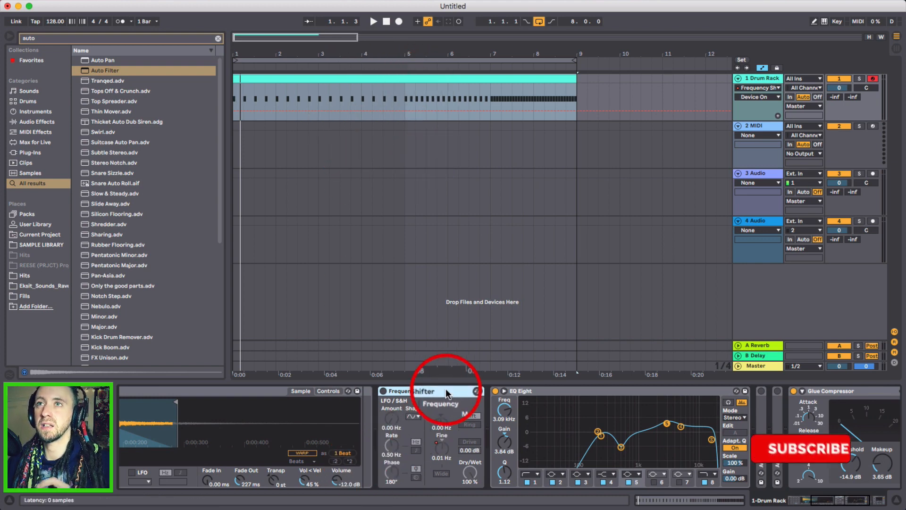
click(383, 391)
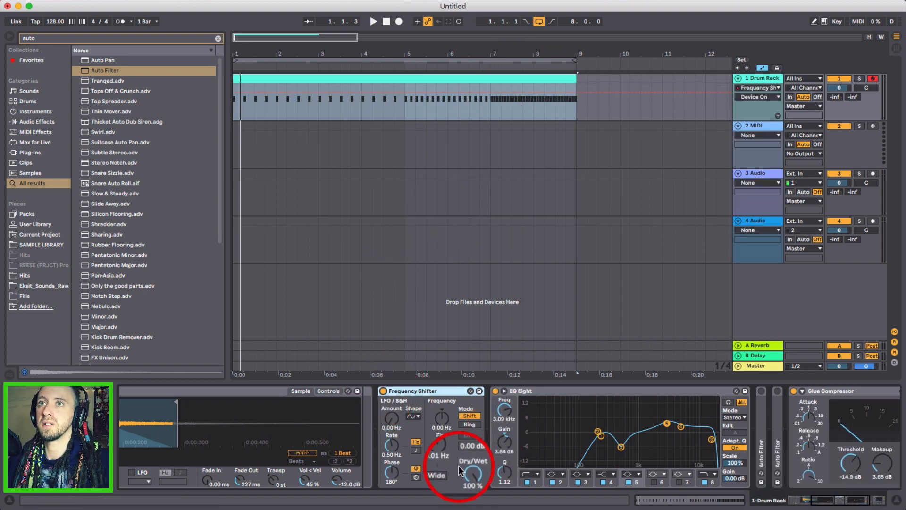
Step: Display the Frequency Shifter's Fine automation on the Drum Rack track and play the build-up with it
click(440, 449)
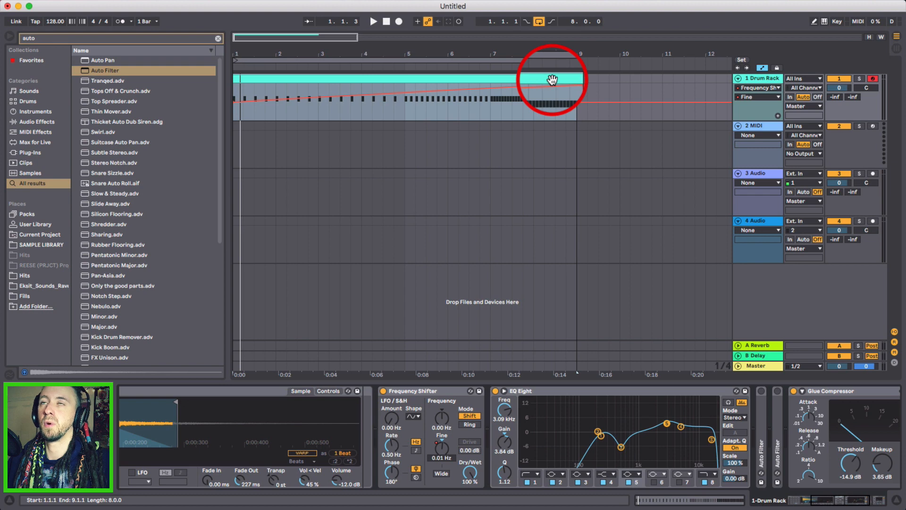
drag(552, 79, 538, 76)
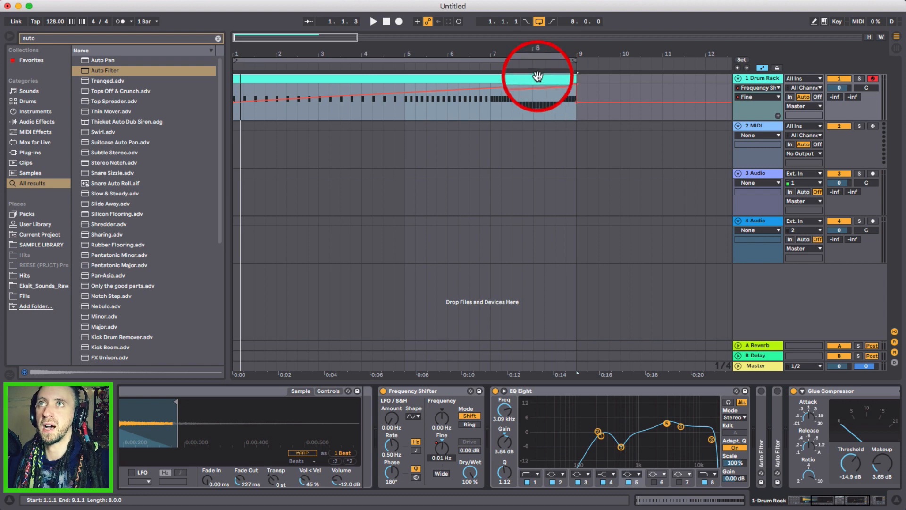
key(space)
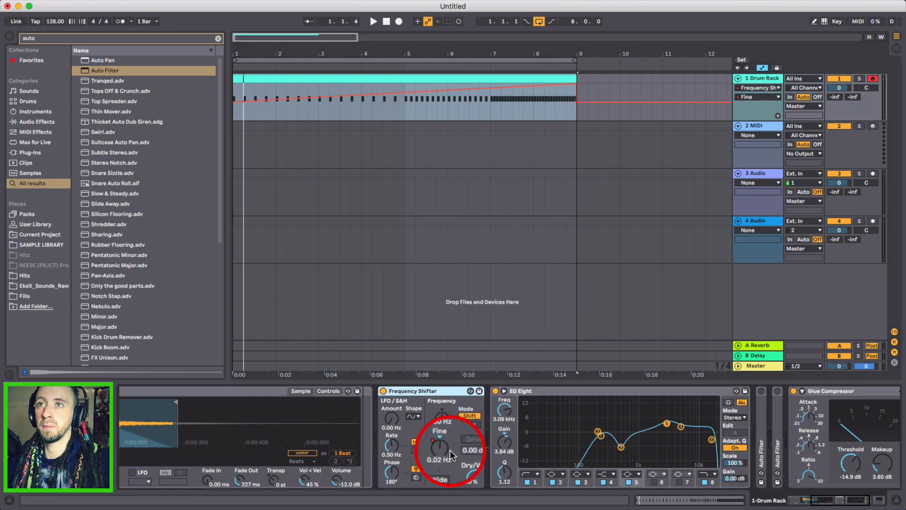
Step: Enable Wide on the Frequency Shifter and insert an EQ Eight directly after it
click(441, 473)
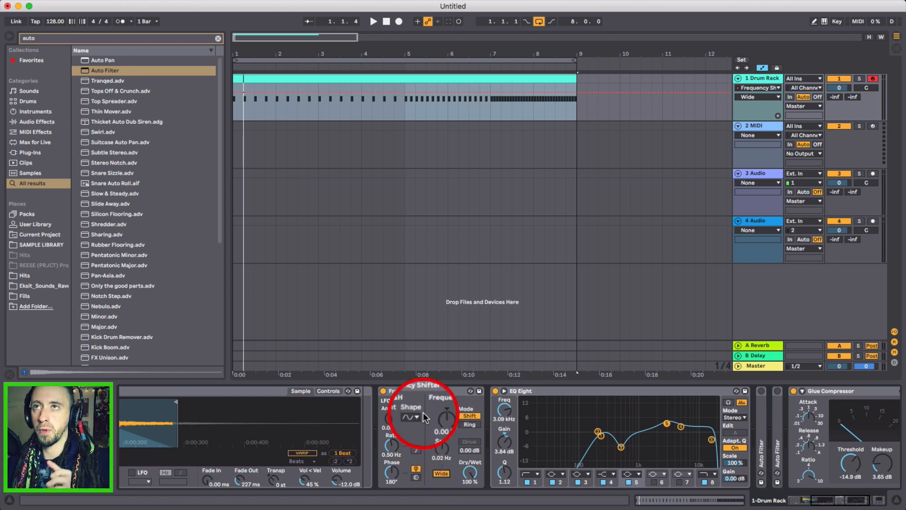
key(super+f)
text(eq)
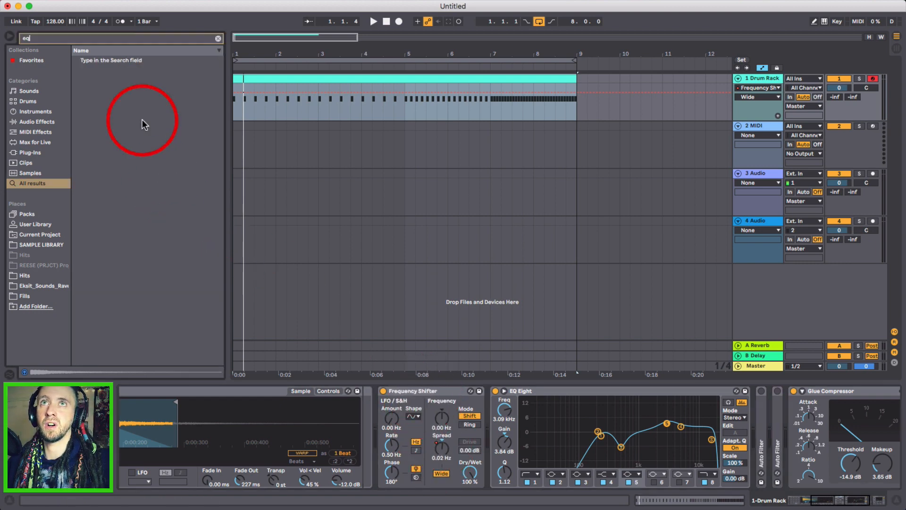
drag(108, 74, 492, 433)
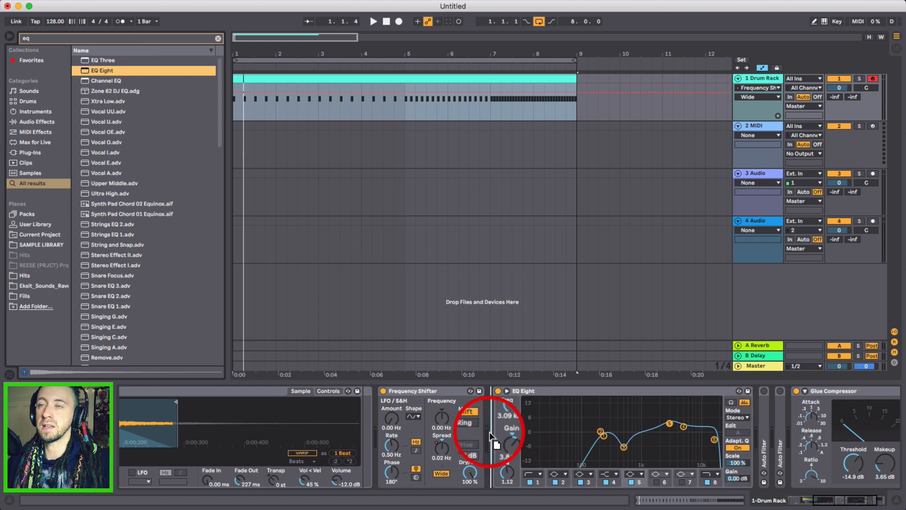
Step: Set the new EQ Eight to M/S mode, low-cut the side signal with filter 1 at about 958 Hz, and play the build-up
click(735, 417)
click(726, 447)
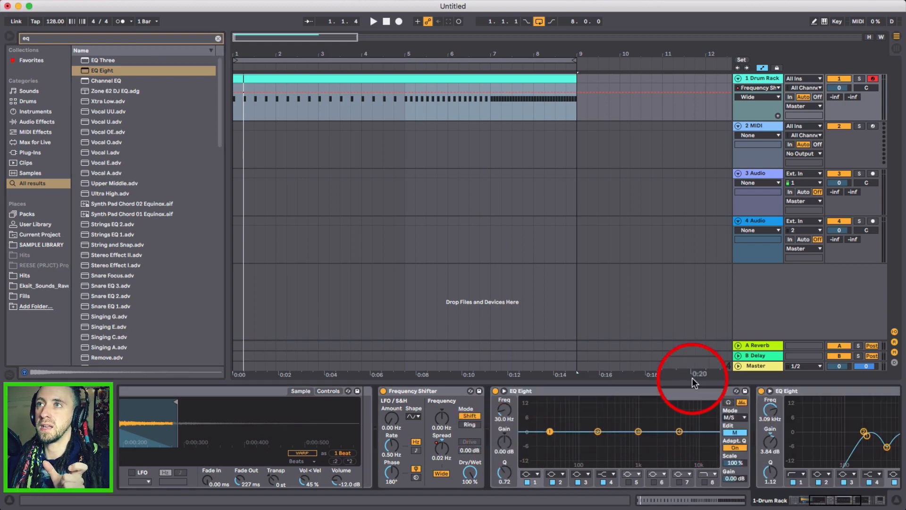
click(732, 430)
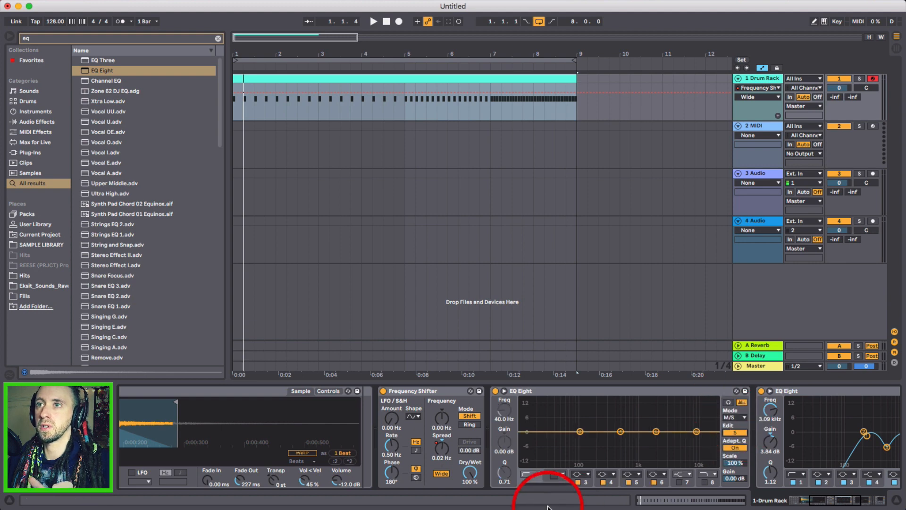
click(527, 482)
drag(557, 440, 638, 441)
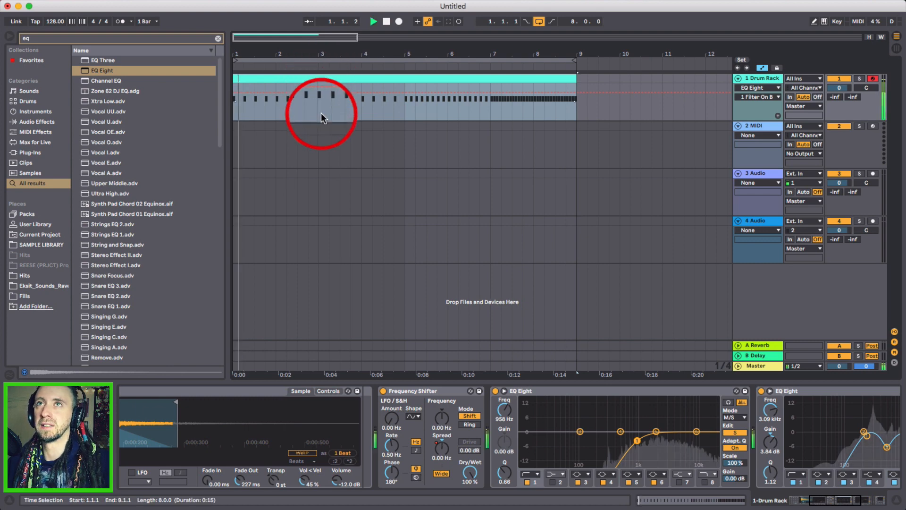
key(space)
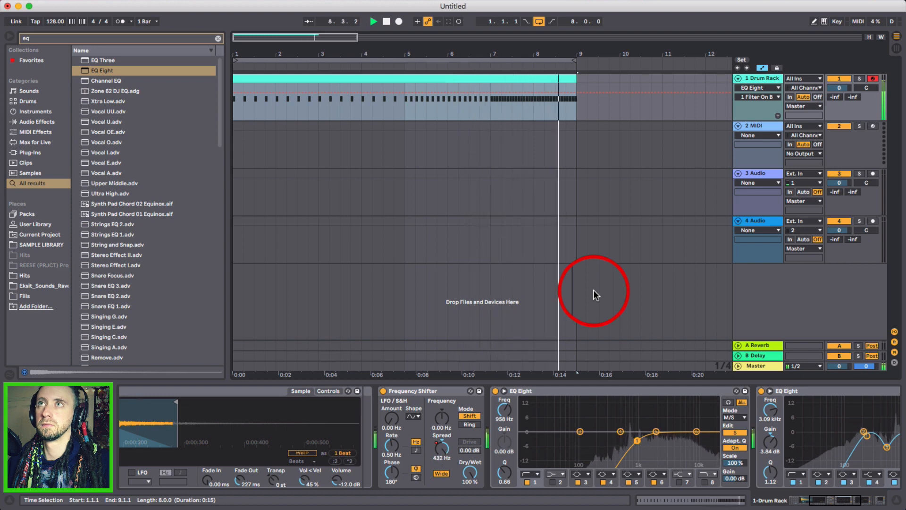
key(space)
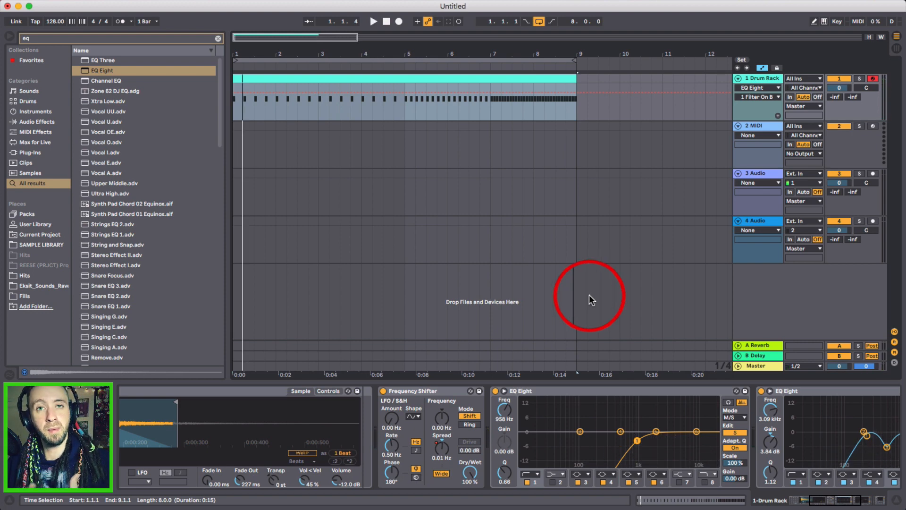
Step: Bypass the M/S EQ Eight and the Frequency Shifter
click(495, 392)
click(383, 391)
Step: Unfold both Auto Filters ahead of the Glue Compressor and switch them on
scroll(573, 415, right, 8)
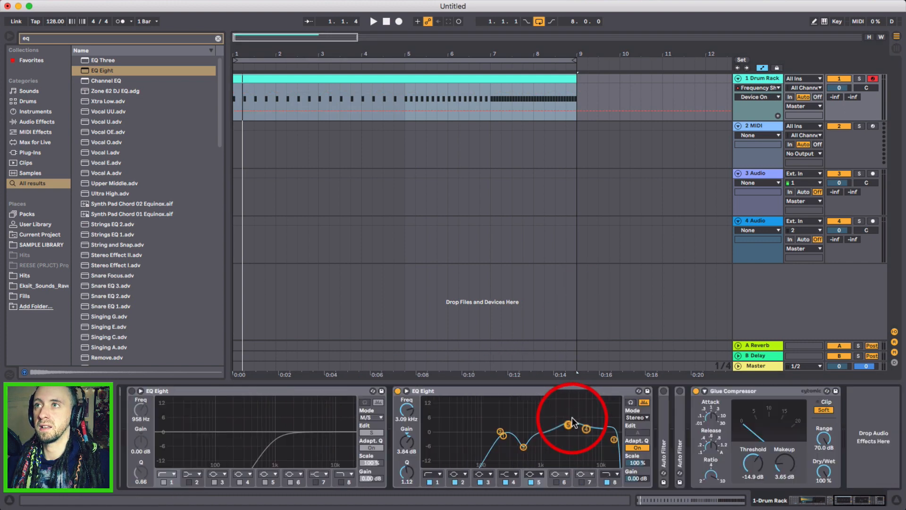
double_click(664, 408)
scroll(694, 430, right, 4)
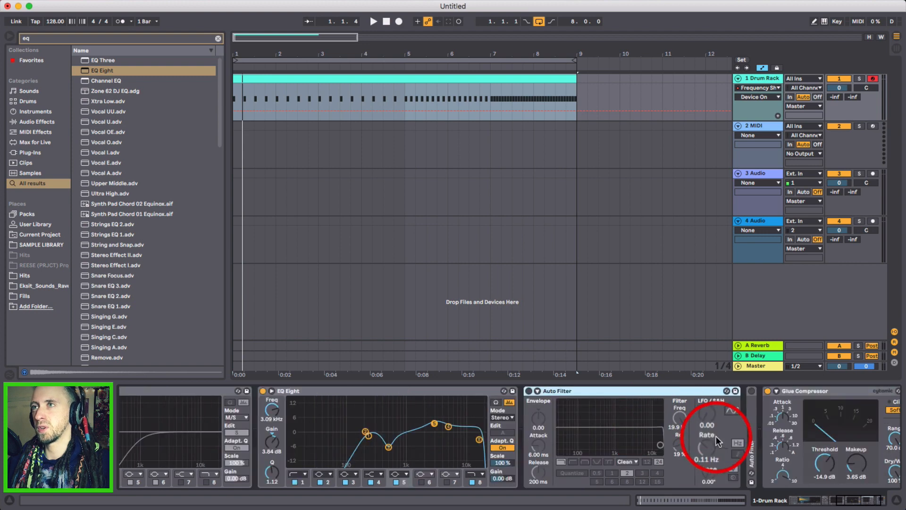
double_click(751, 415)
scroll(565, 452, right, 3)
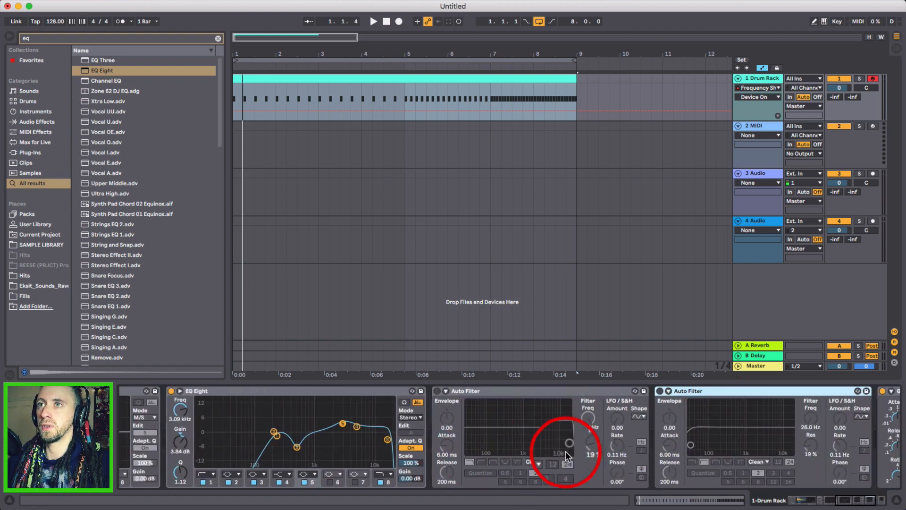
click(437, 391)
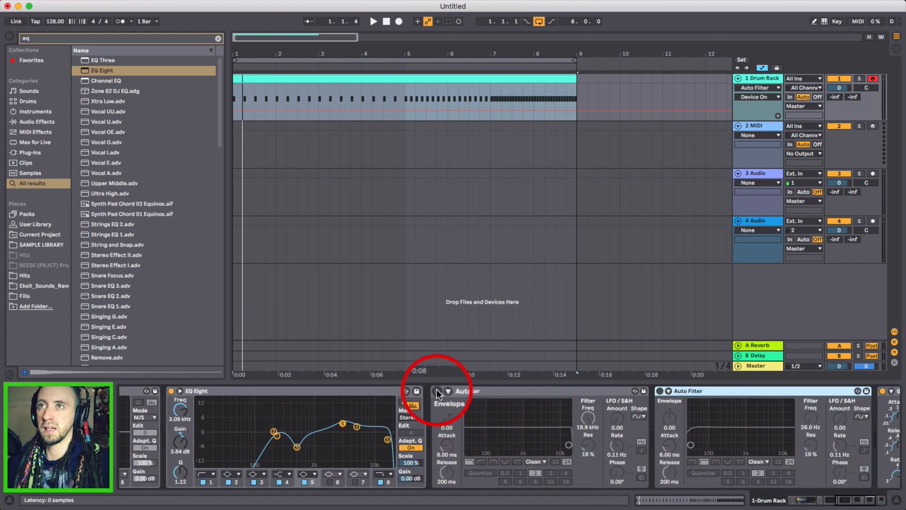
click(437, 391)
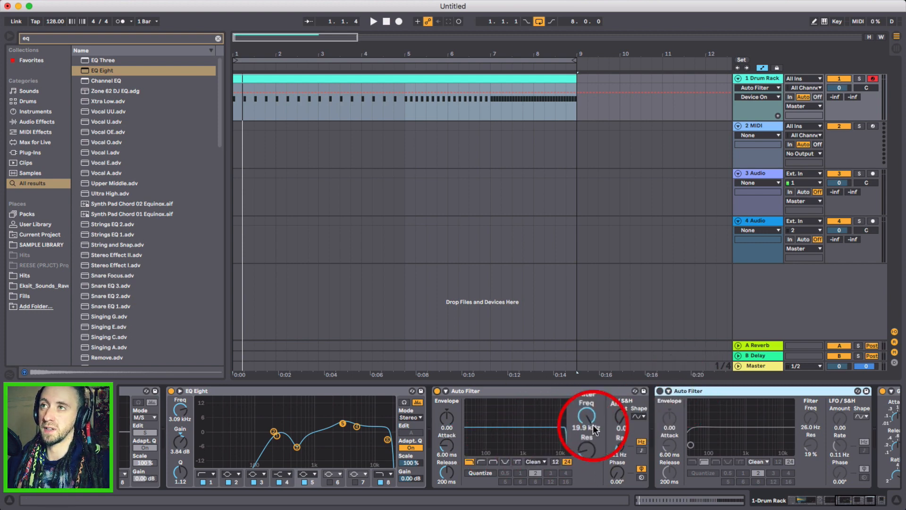
click(660, 391)
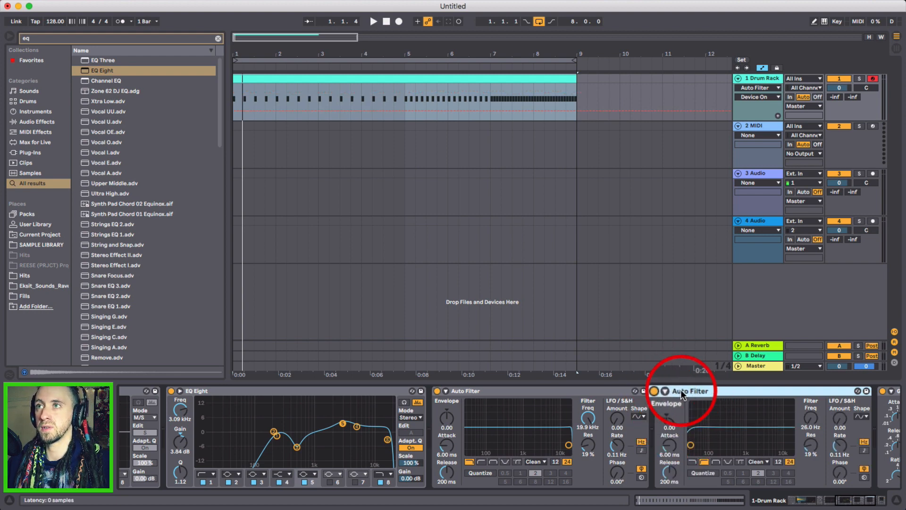
Step: Automate the first Auto Filter's frequency to rise across the clip from about 377 Hz to 19.9 kHz, and play its beginning
click(599, 428)
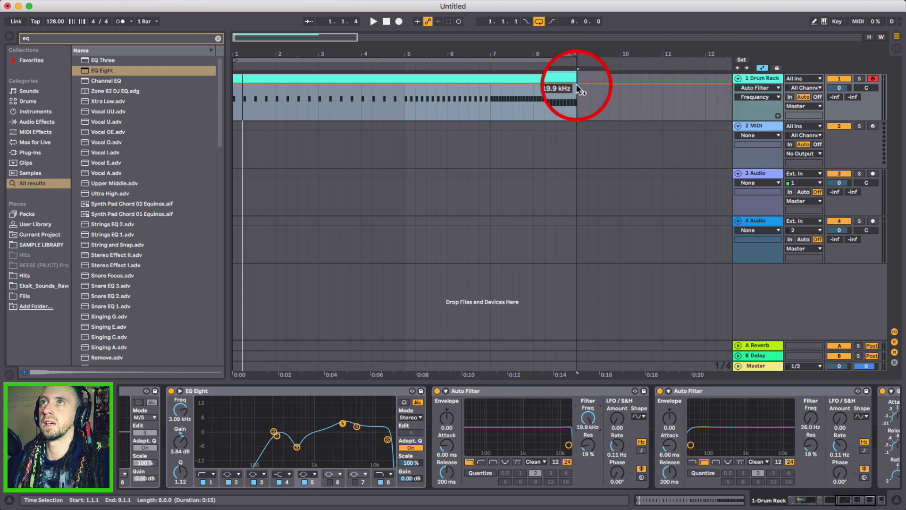
drag(405, 87, 390, 84)
drag(243, 118, 243, 105)
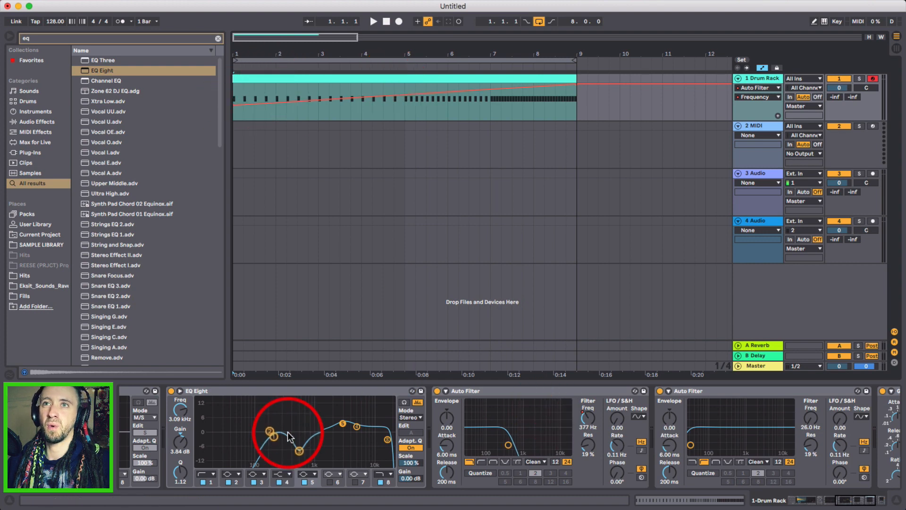
drag(286, 451, 277, 432)
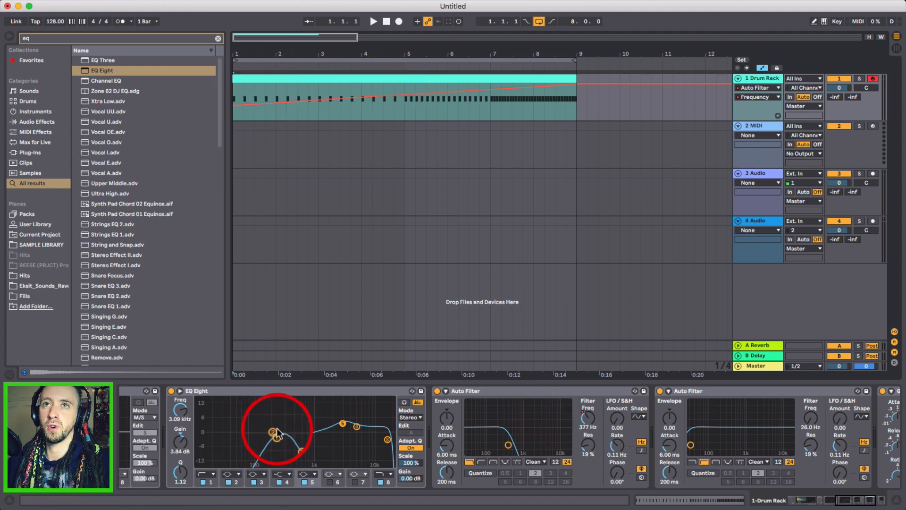
key(space)
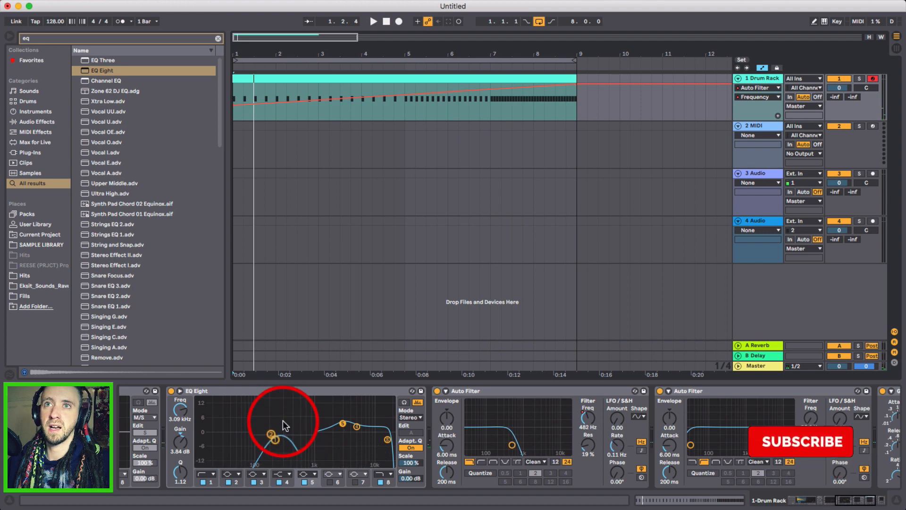
double_click(281, 412)
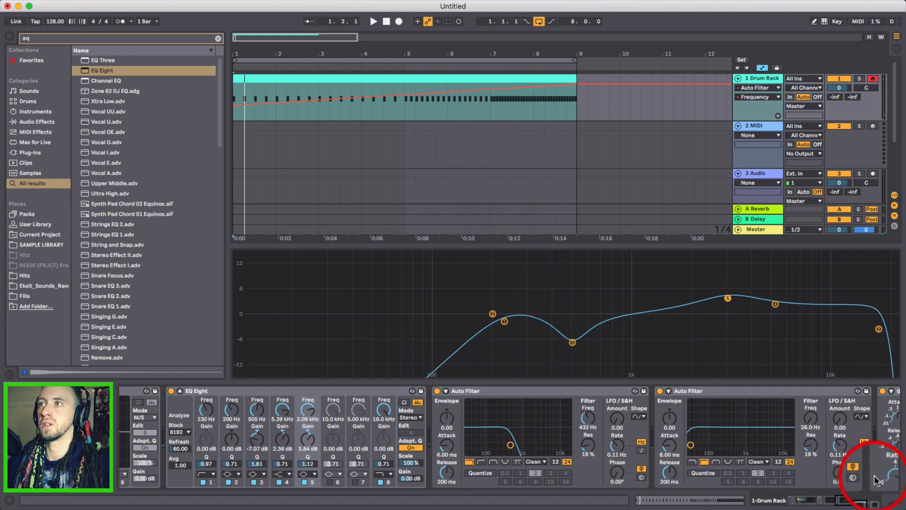
click(895, 500)
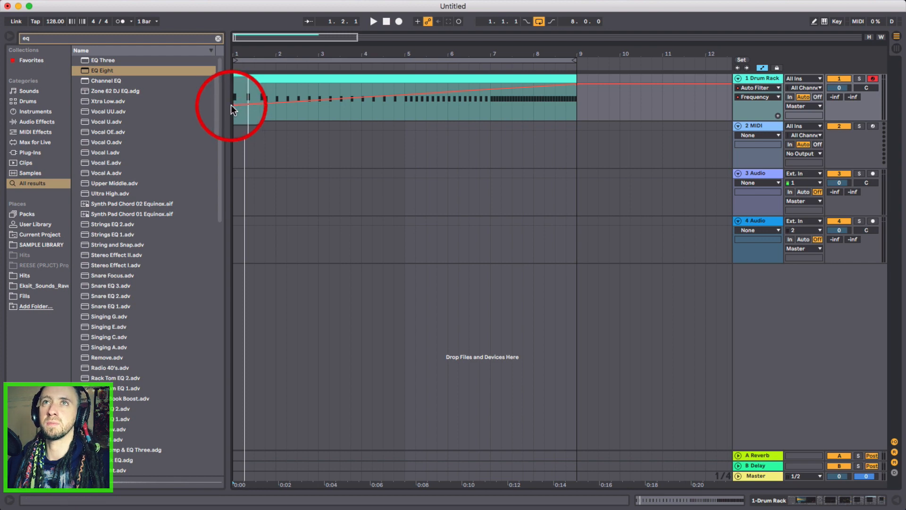
click(520, 78)
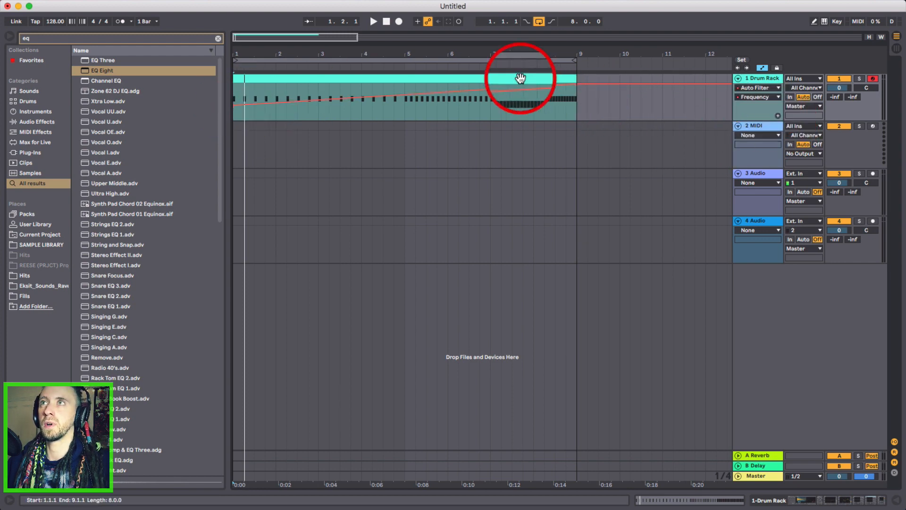
double_click(762, 79)
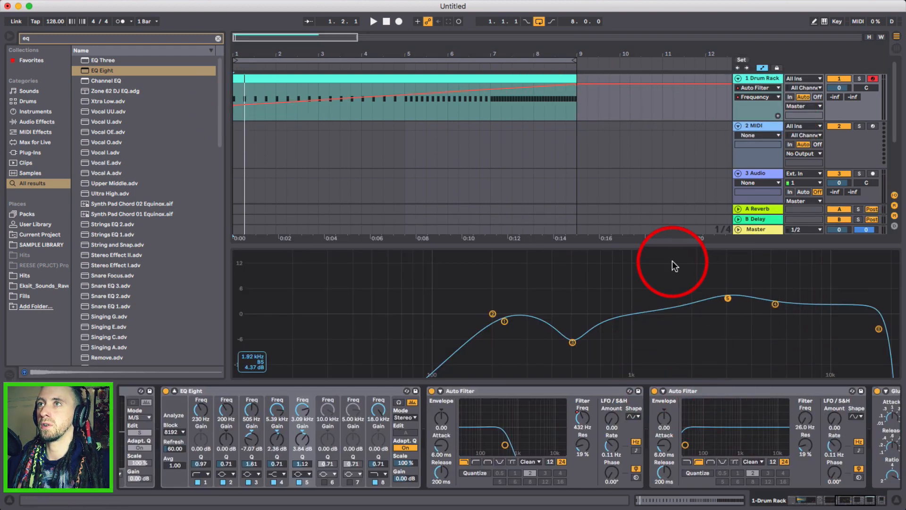
double_click(672, 258)
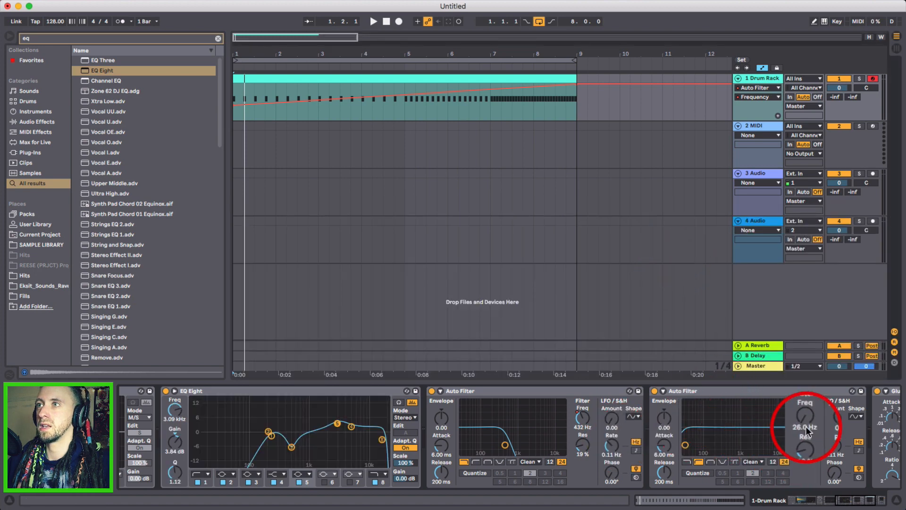
Step: Automate the second Auto Filter's high-pass frequency to rise across the clip to about 6.69 kHz, and play the result
click(233, 119)
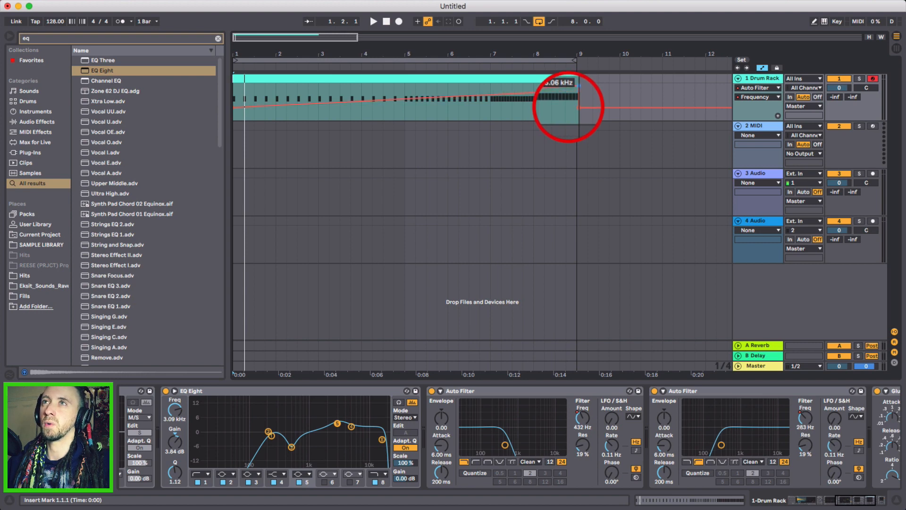
drag(569, 107, 548, 98)
key(space)
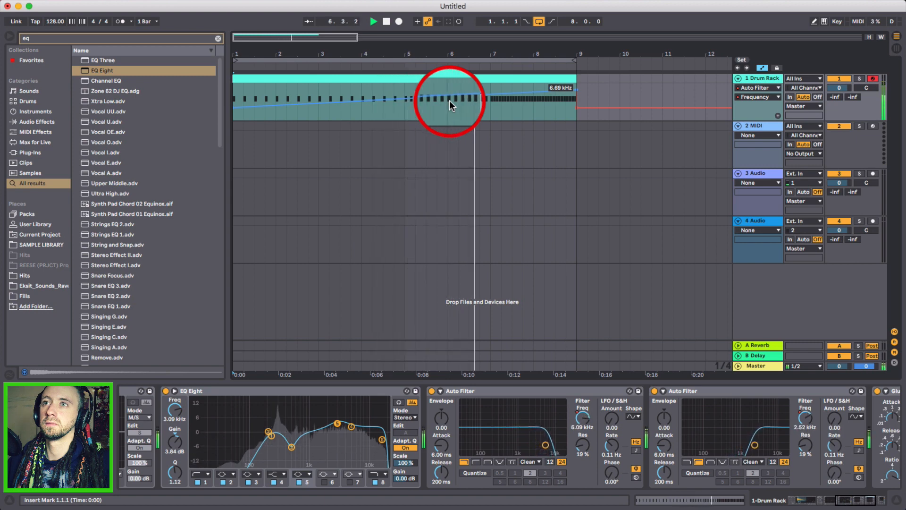
Step: Bend the second Auto Filter's frequency automation so it rises slowly at first and steeply near the clip's end, and play it
key(space)
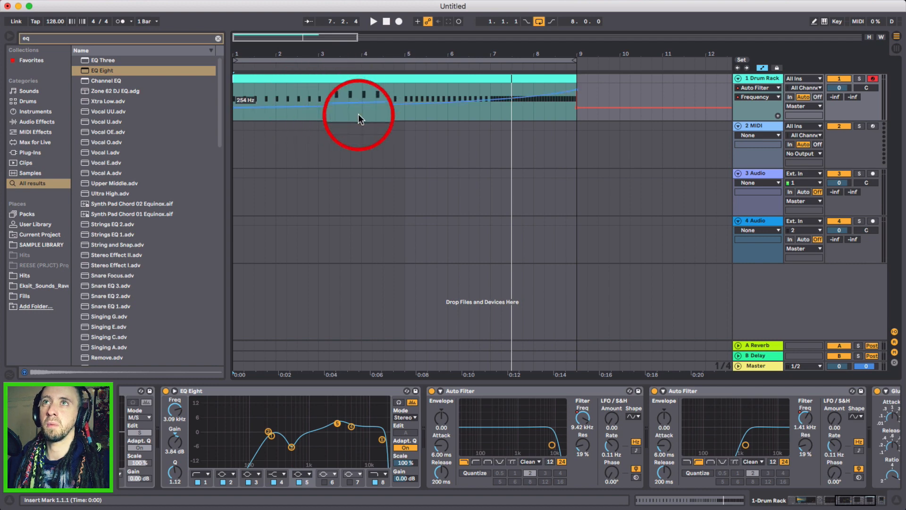
drag(466, 103, 466, 106)
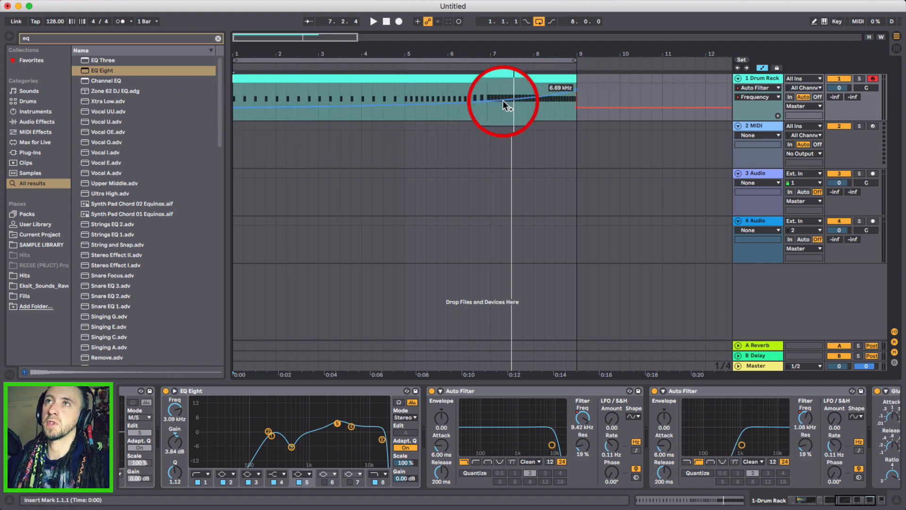
key(space)
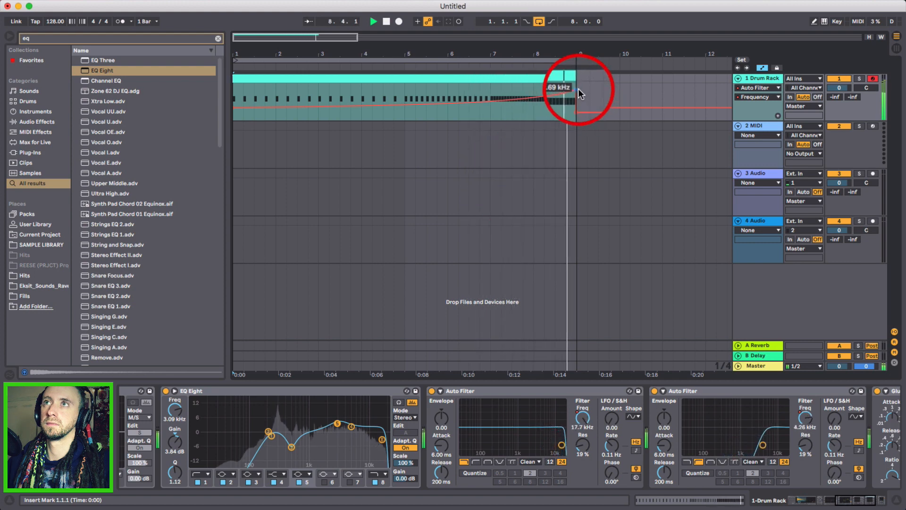
Step: Slightly lower the end point of the second Auto Filter's frequency automation and play from 7.3.1
key(space)
drag(577, 89, 577, 92)
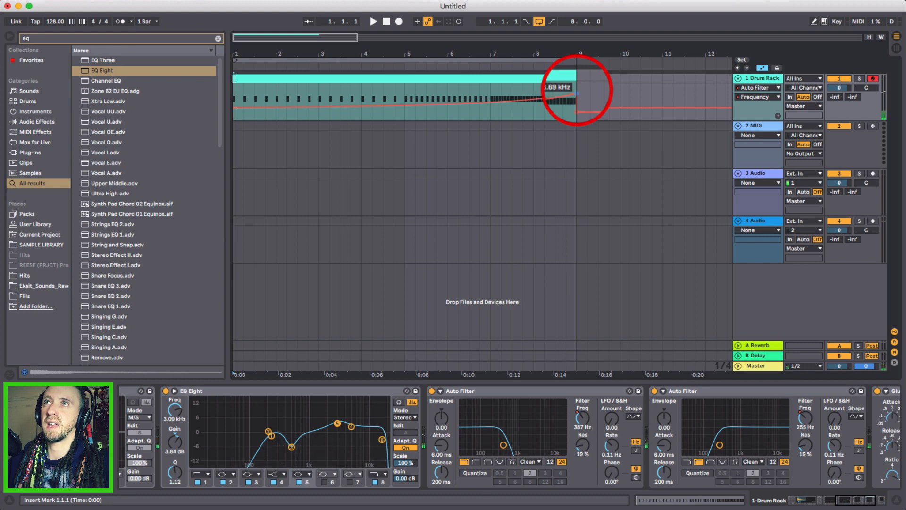
click(510, 89)
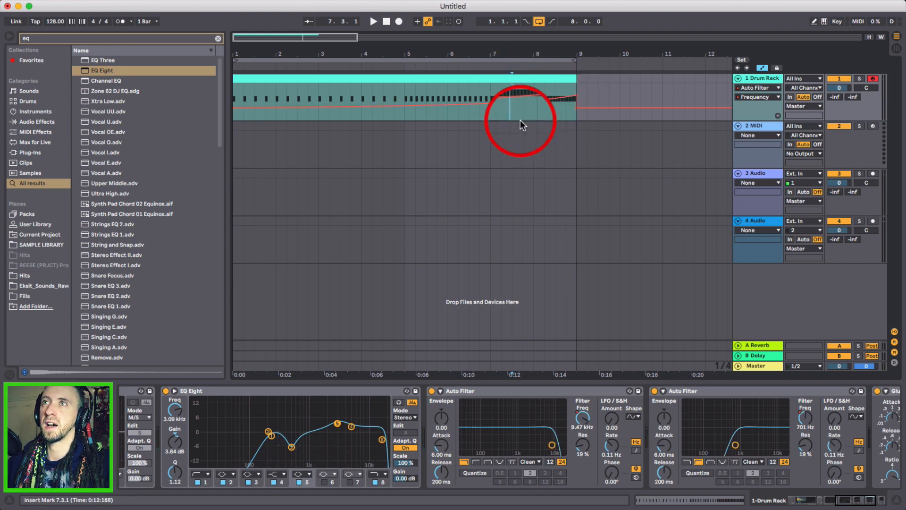
key(space)
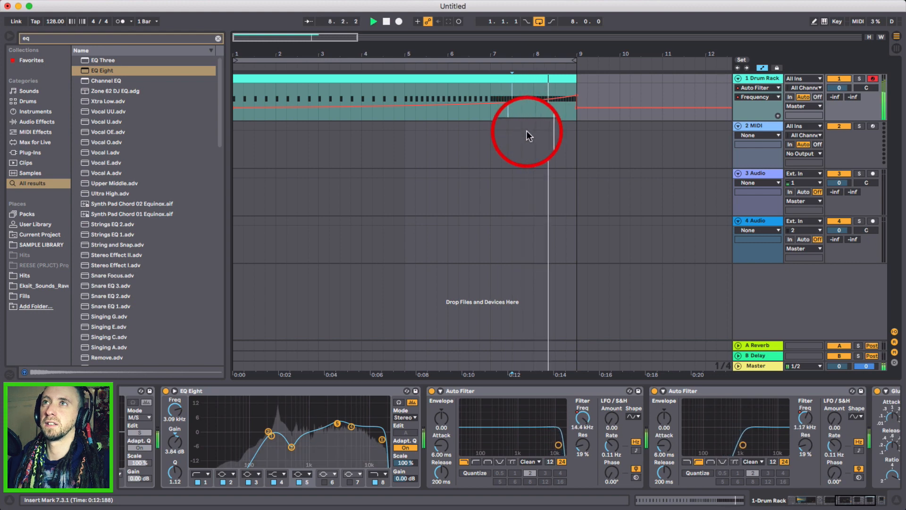
key(space)
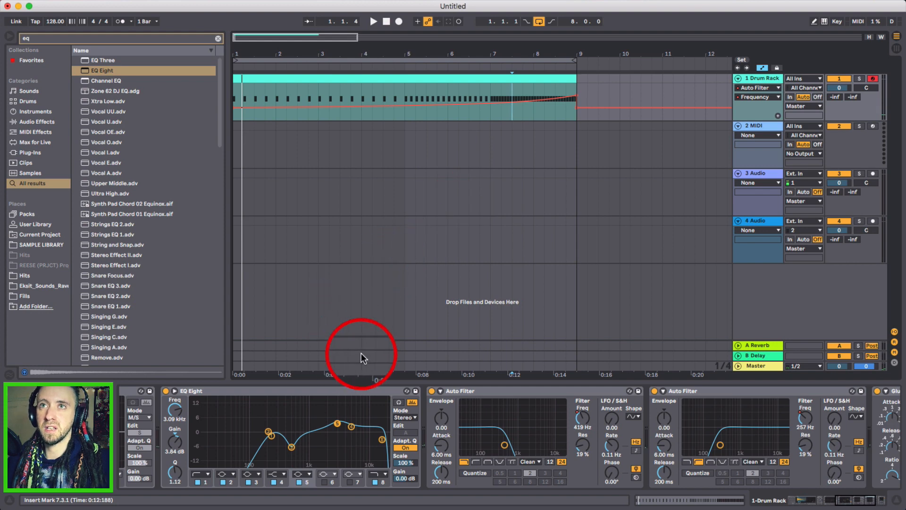
Step: Open the snare clip's notes, place hits at 1.1.4 and 1.2.3 in the first half of bar 1, and play it
scroll(262, 468, left, 4)
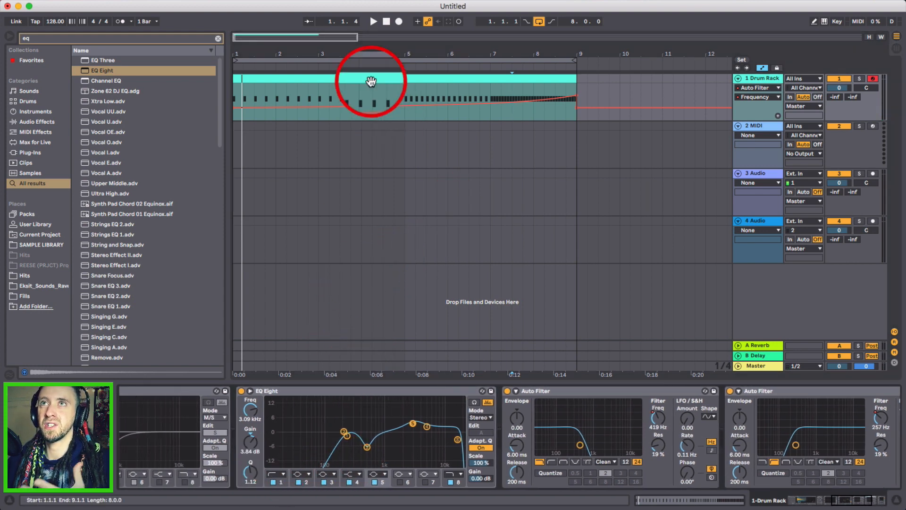
double_click(371, 82)
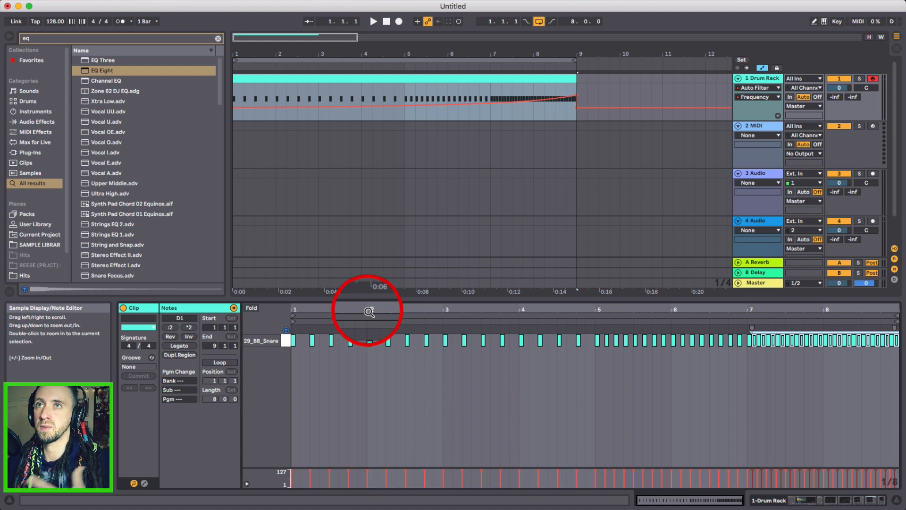
drag(360, 304, 366, 331)
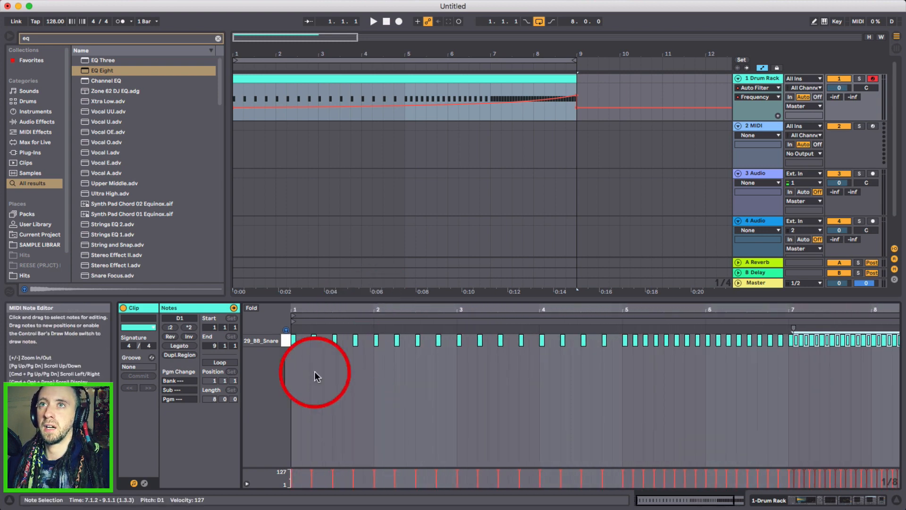
drag(313, 313, 310, 341)
click(332, 341)
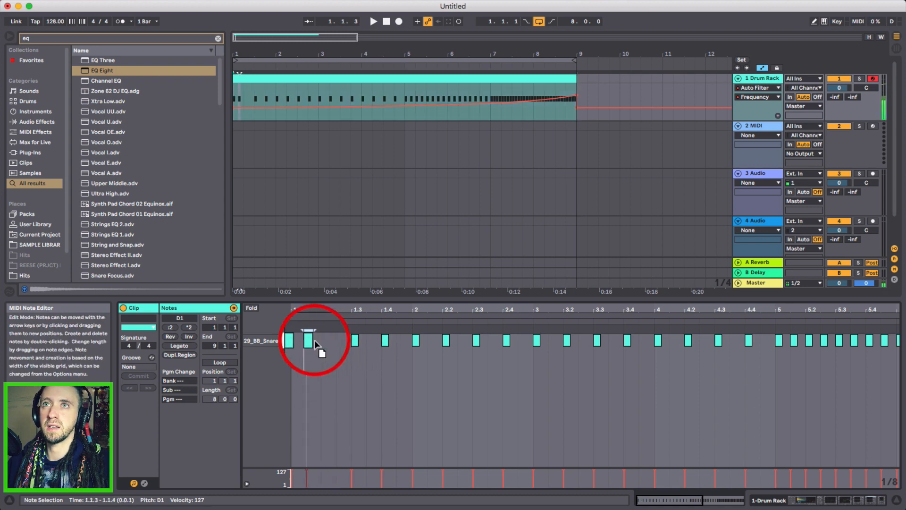
drag(309, 310, 423, 344)
click(302, 340)
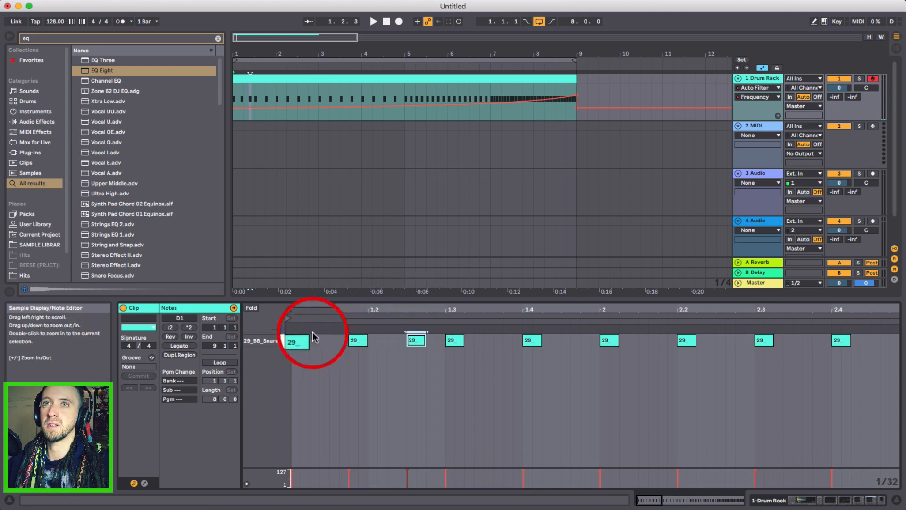
key(space)
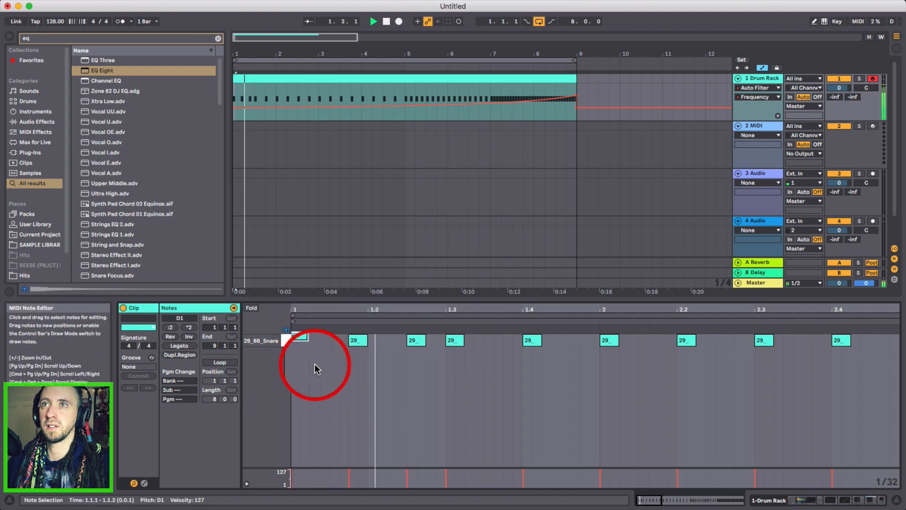
key(space)
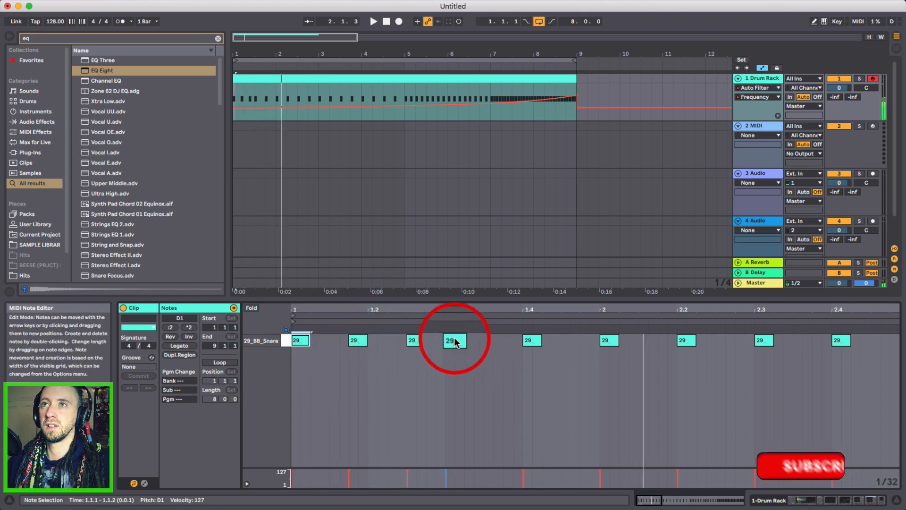
Step: Shift the later bar 1 hits to 1.3.4 and 1.4.3, and delete the snare notes in bars 2 to 4
drag(455, 340, 560, 300)
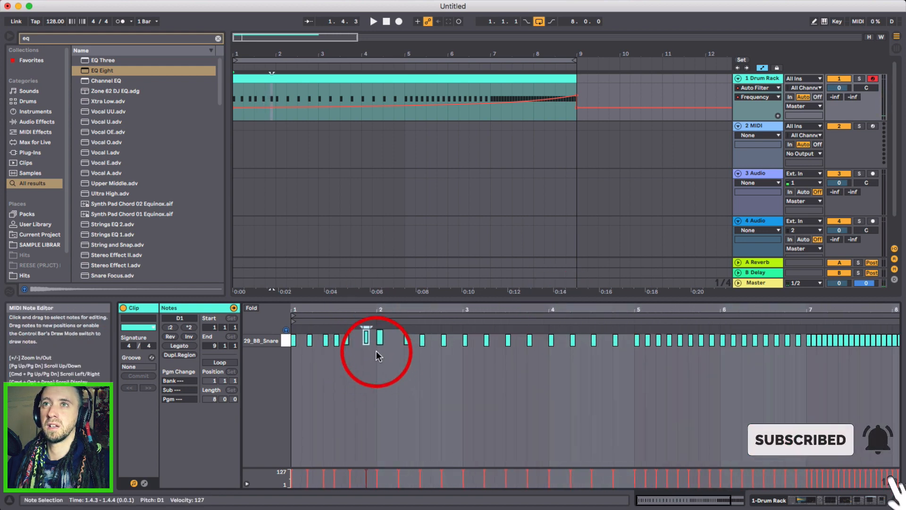
drag(376, 351, 619, 347)
key(Delete)
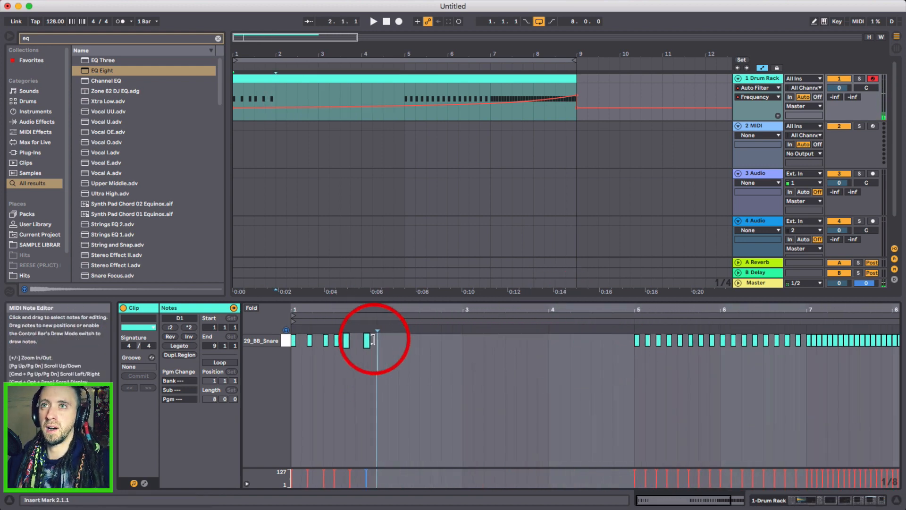
Step: Duplicate the syncopated bar 1 snare pattern across bars 2, 3 and 4
drag(377, 341, 271, 355)
key(super+d)
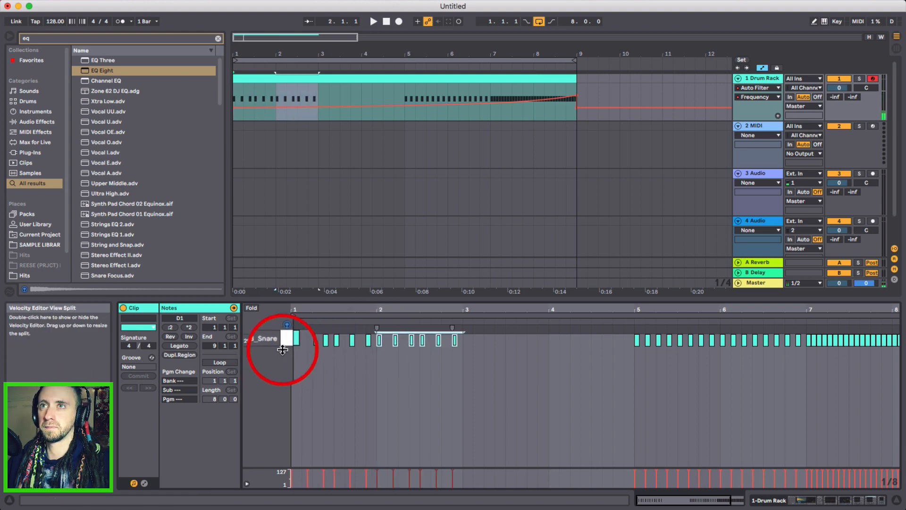
key(super+d)
key(super+d)
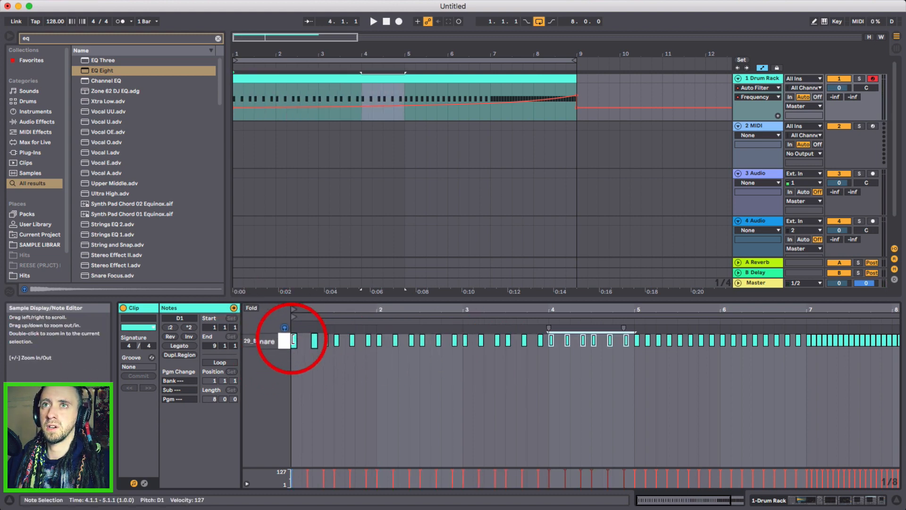
Step: Bypass the first Auto Filter and play the edited snare pattern with the clip's notes open
click(293, 344)
click(754, 78)
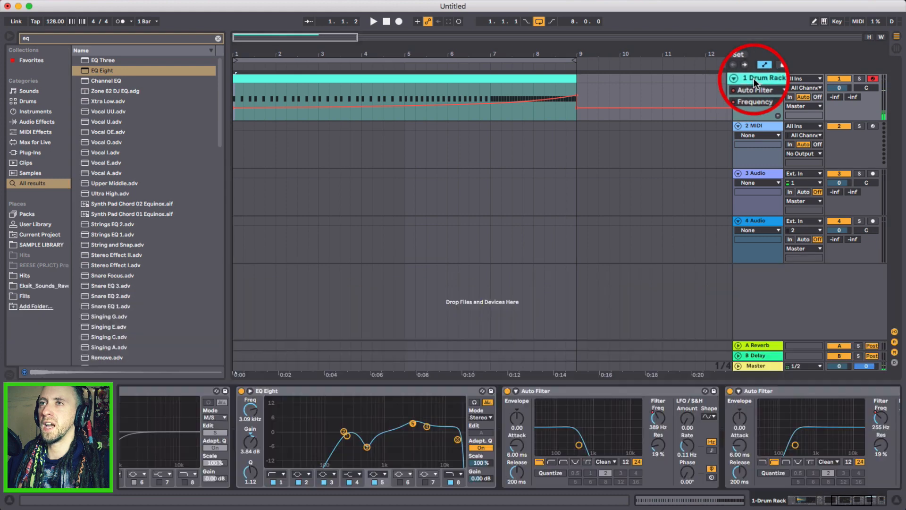
click(507, 390)
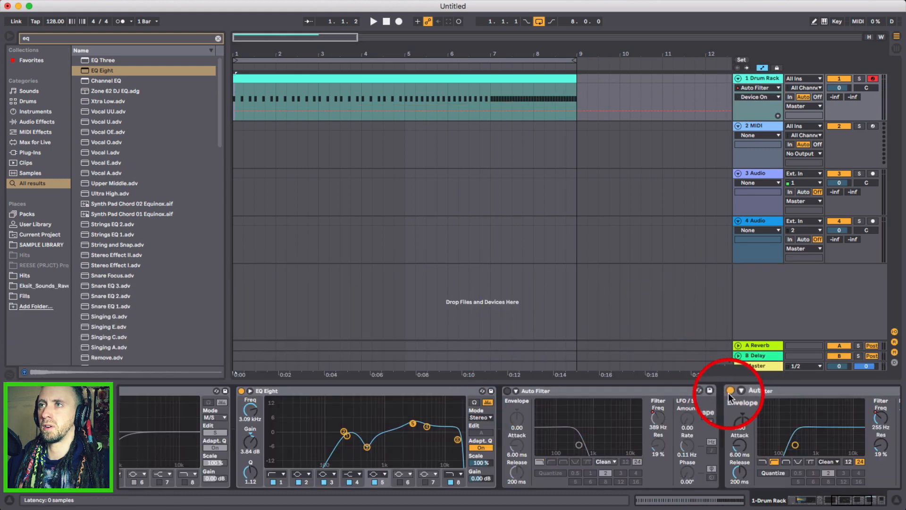
double_click(436, 78)
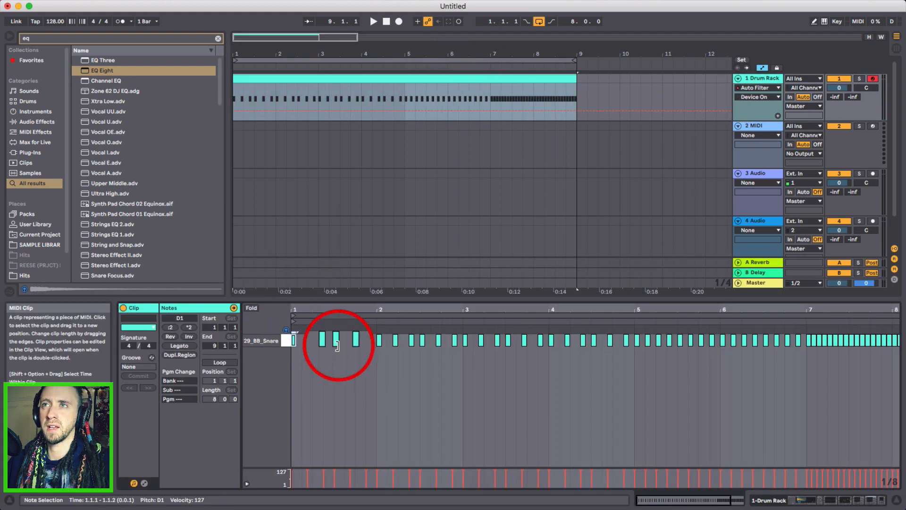
key(space)
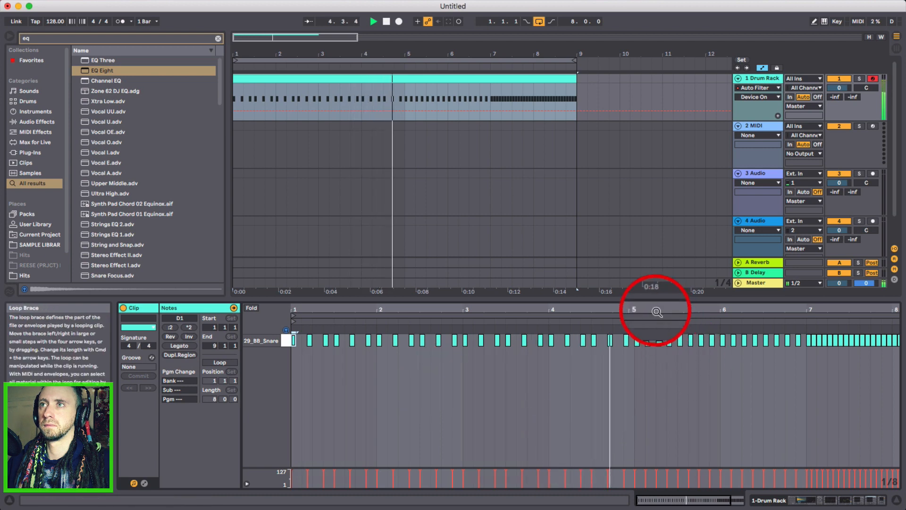
key(space)
Step: Delete the snare notes in bars 5 and 6 of the clip
drag(646, 310, 588, 348)
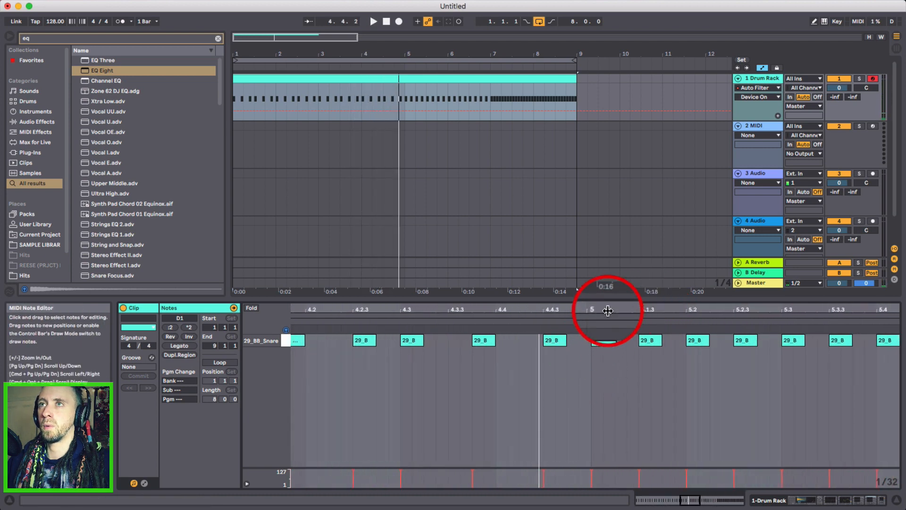
drag(608, 311, 633, 364)
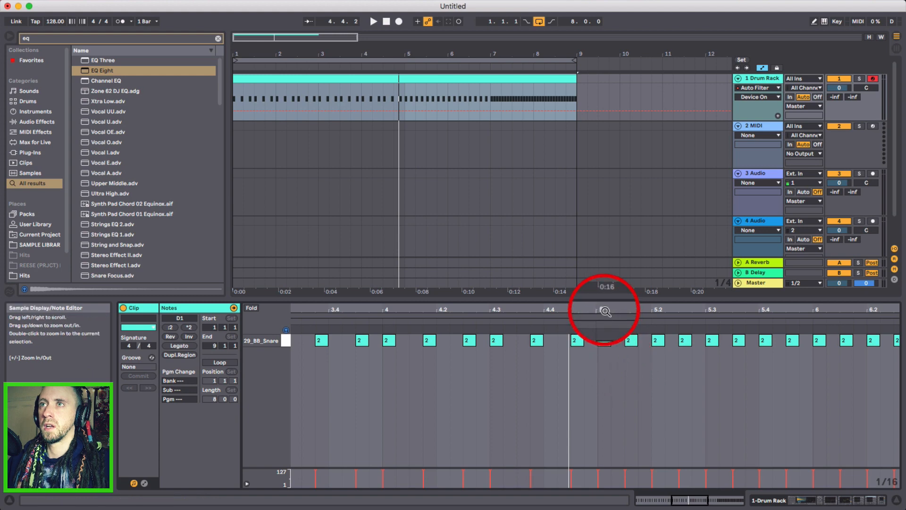
drag(605, 311, 598, 321)
drag(597, 353, 734, 344)
key(Delete)
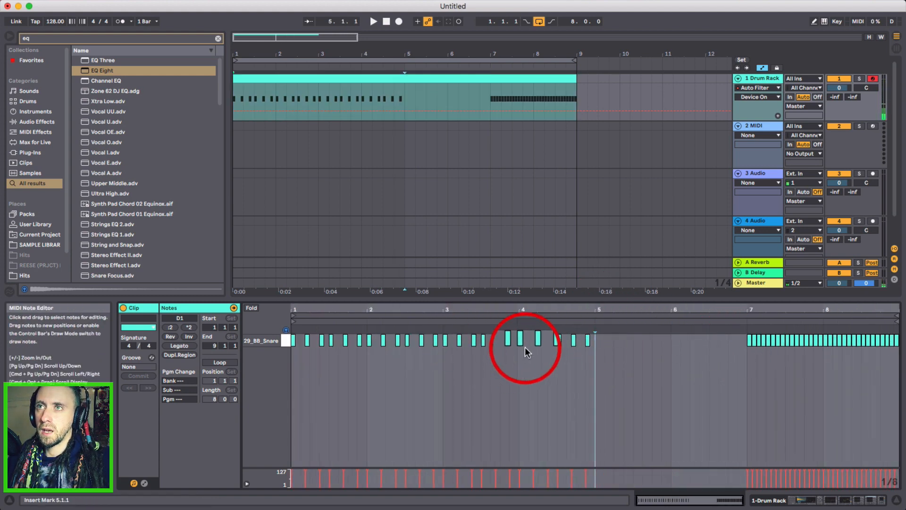
Step: Copy the bar 4 snare pattern into bar 5 and delete every copied hit from 5.2.2 onward
drag(522, 348, 746, 348)
key(super+d)
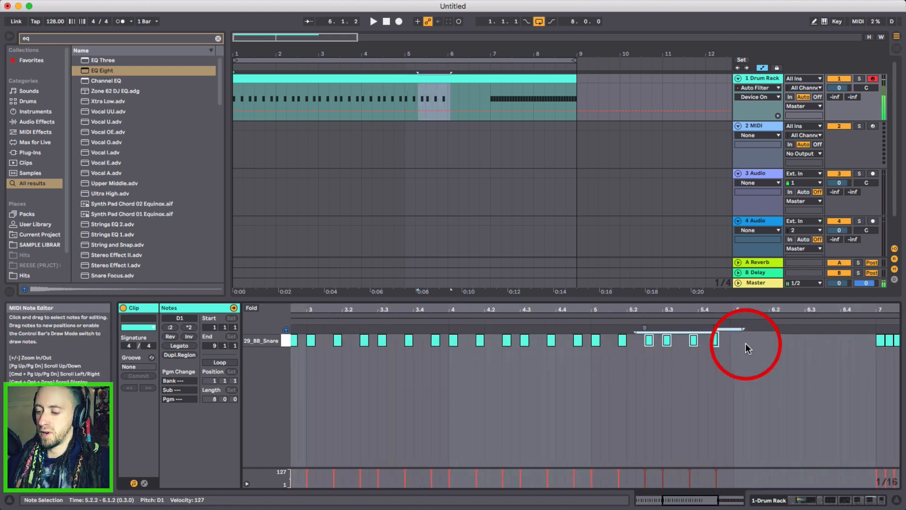
key(Delete)
Step: Duplicate the one-beat pair of hits at 5.1.1 and 5.1.4 on every beat through the end of bar 6
drag(625, 359, 596, 339)
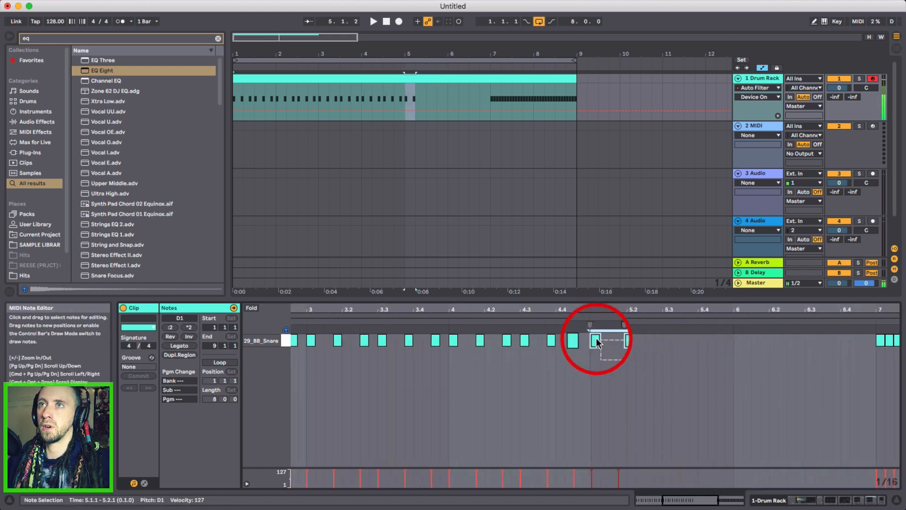
click(477, 339)
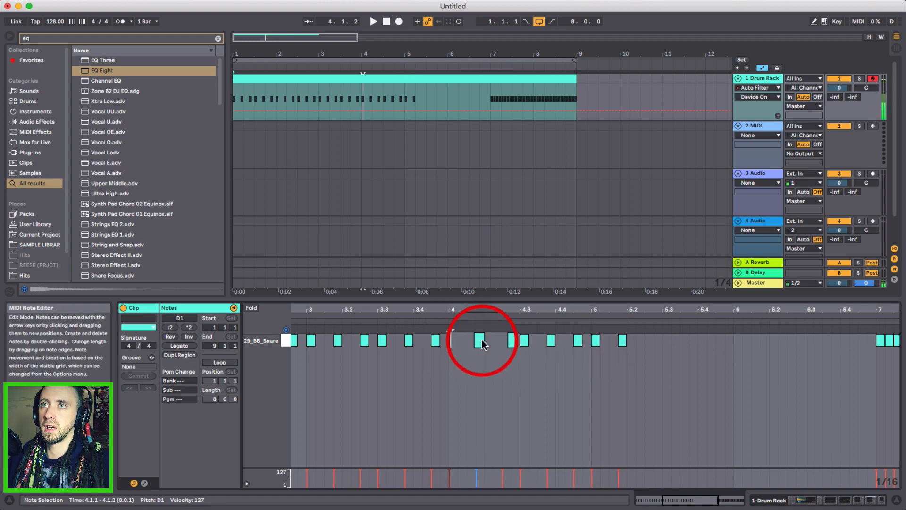
drag(511, 340, 471, 341)
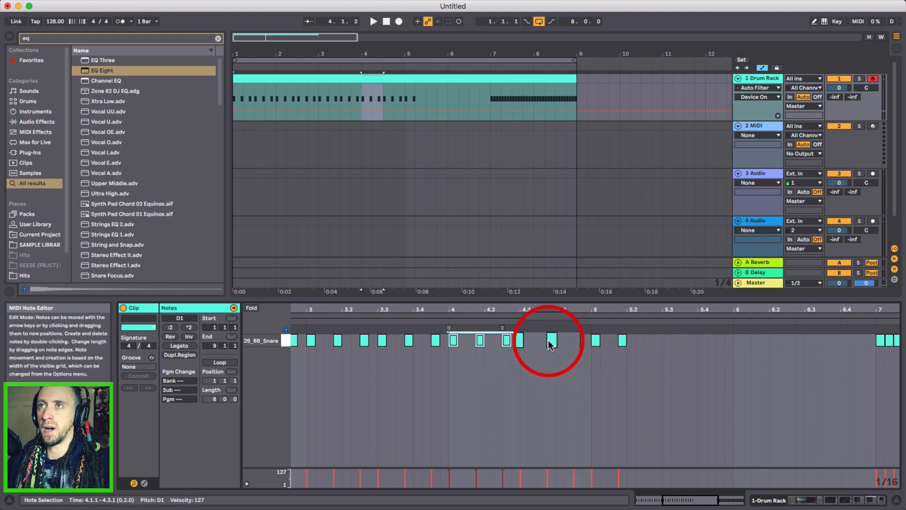
click(596, 349)
drag(595, 347, 625, 338)
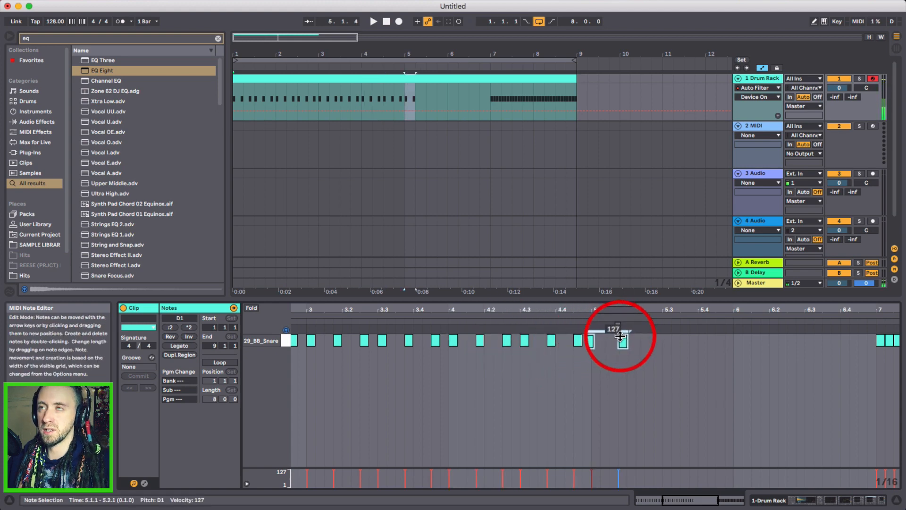
key(super+d)
key(super+d)
key(super+d)
key(super+d)
key(super+d)
key(super+d)
key(super+d)
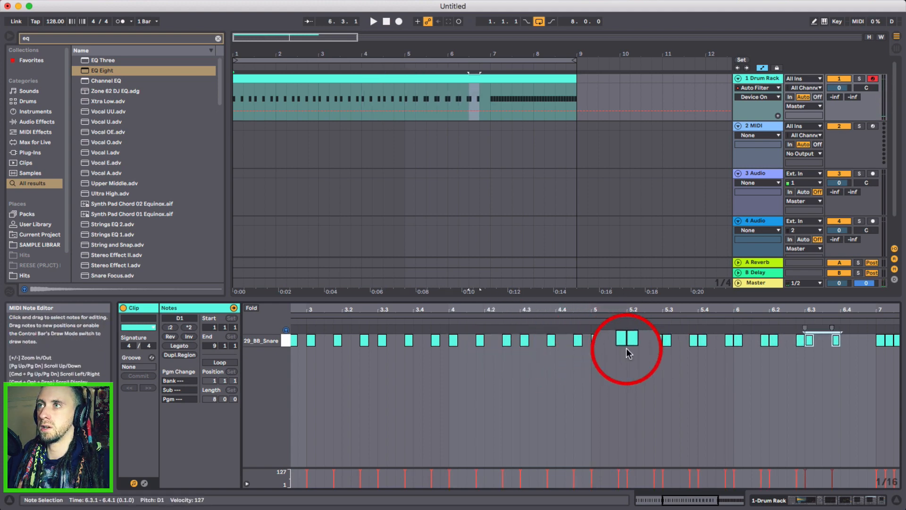
Step: Play the build-up from 4.3.3 to check how the new rhythm leads into bar 7
click(542, 359)
key(space)
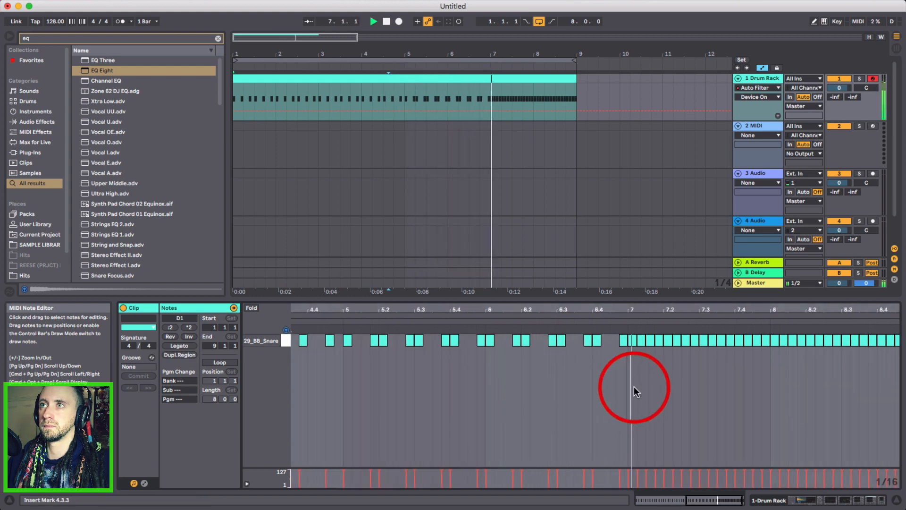
drag(624, 312, 623, 295)
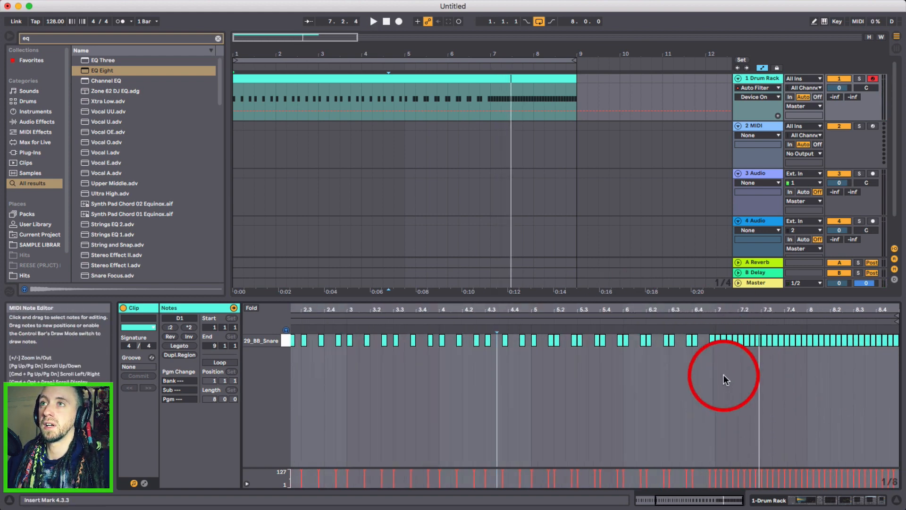
Step: Lower the velocity of the bar 5 pickup hits at 5.1.4, 5.2.4, 5.3.4 and 5.4.4 to roughly 70–80
mouse_move(531, 309)
mouse_down()
mouse_move(561, 325)
mouse_move(568, 317)
mouse_up()
click(585, 354)
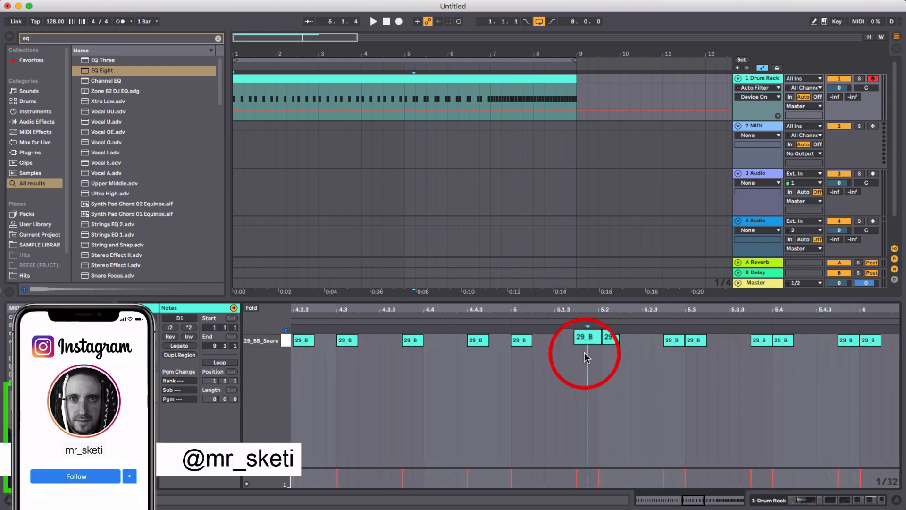
click(586, 340)
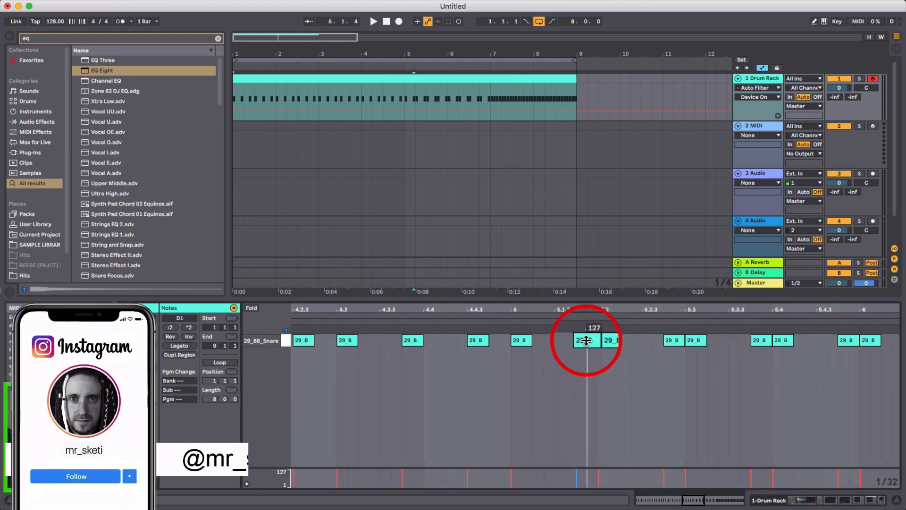
drag(585, 340, 586, 353)
mouse_move(680, 345)
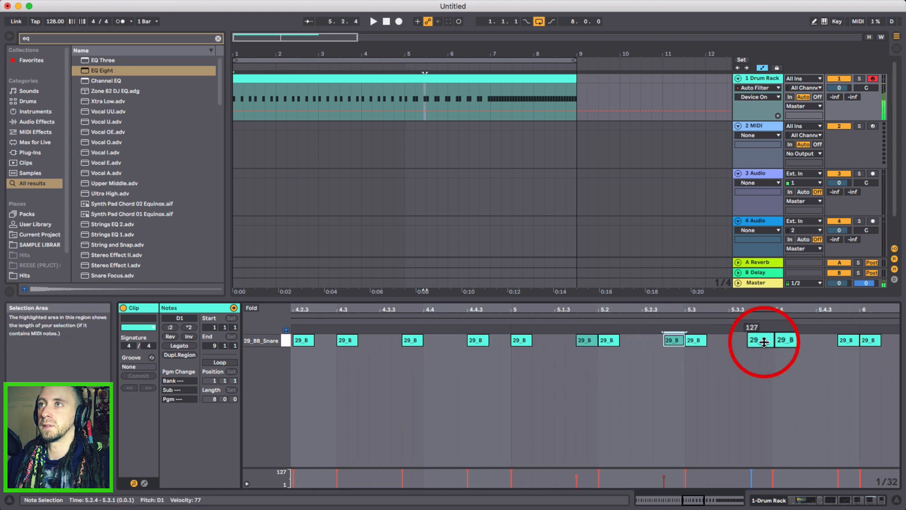
mouse_move(760, 340)
mouse_down()
mouse_move(760, 356)
mouse_move(764, 339)
mouse_up()
click(847, 339)
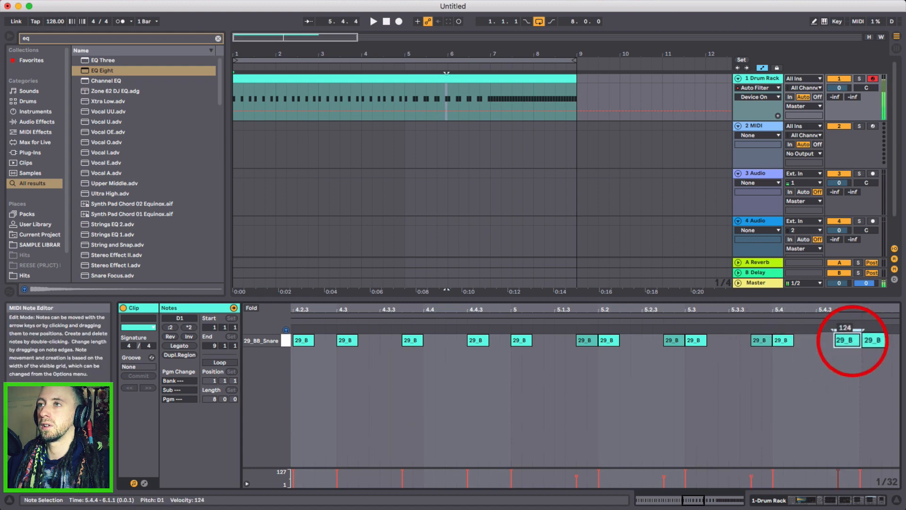
Step: Reduce the bar 6 pickup hits at 6.1.4, 6.2.4, 6.3.4 and 6.4.4 to a velocity of roughly 70–80
scroll(787, 378, right, 5)
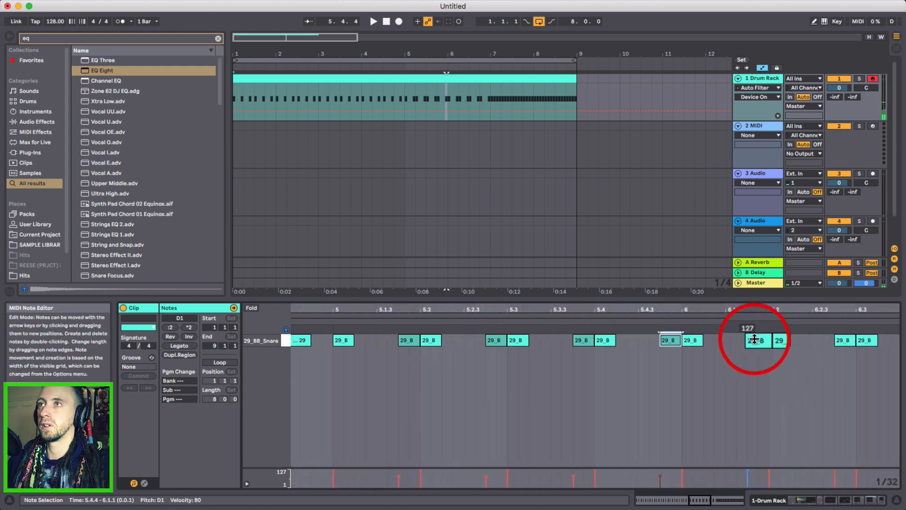
click(755, 339)
click(844, 340)
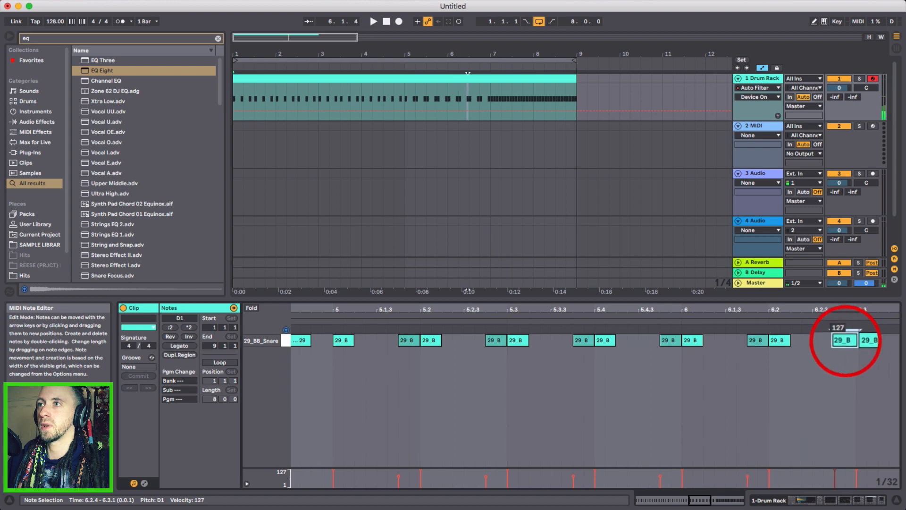
drag(845, 340, 846, 345)
scroll(822, 343, right, 6)
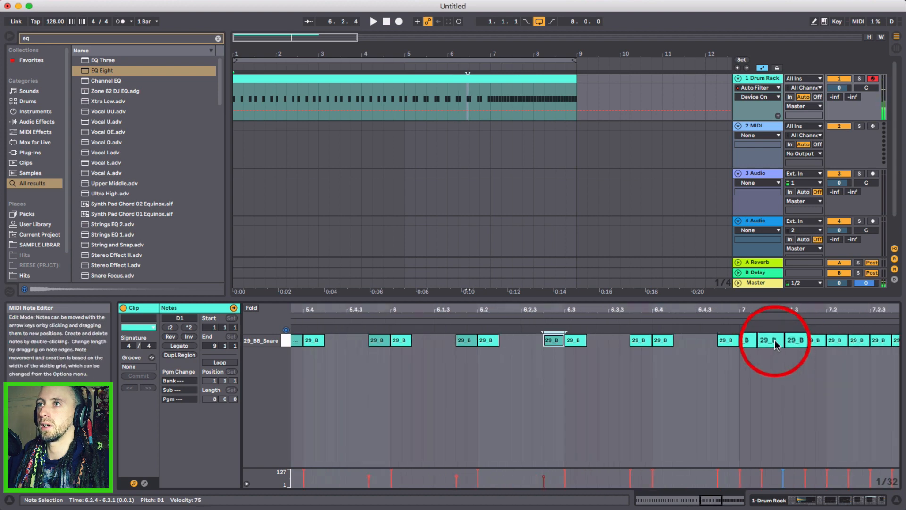
click(642, 340)
click(727, 339)
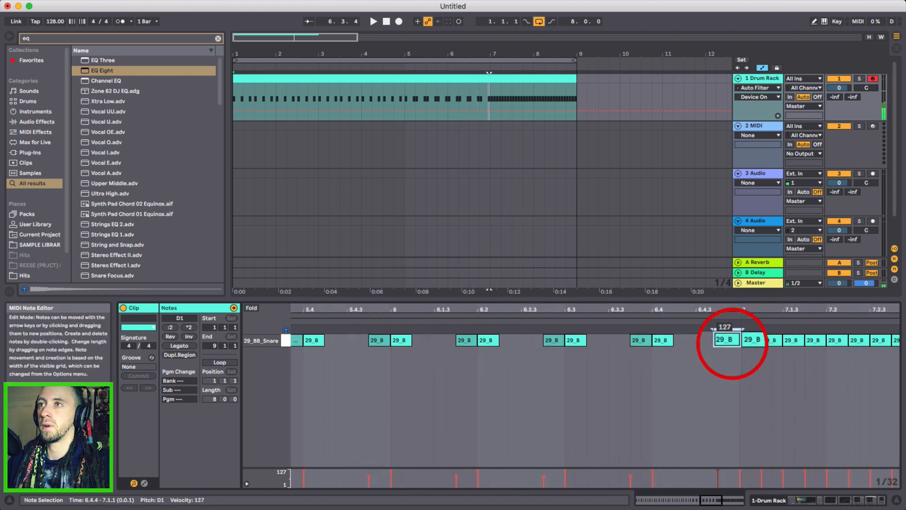
Step: Copy all the softened pickup hits in bars 5 and 6 one sixteenth earlier and lower the copies' velocity to 21–25
shift+click(642, 341)
shift+click(550, 341)
shift+click(464, 341)
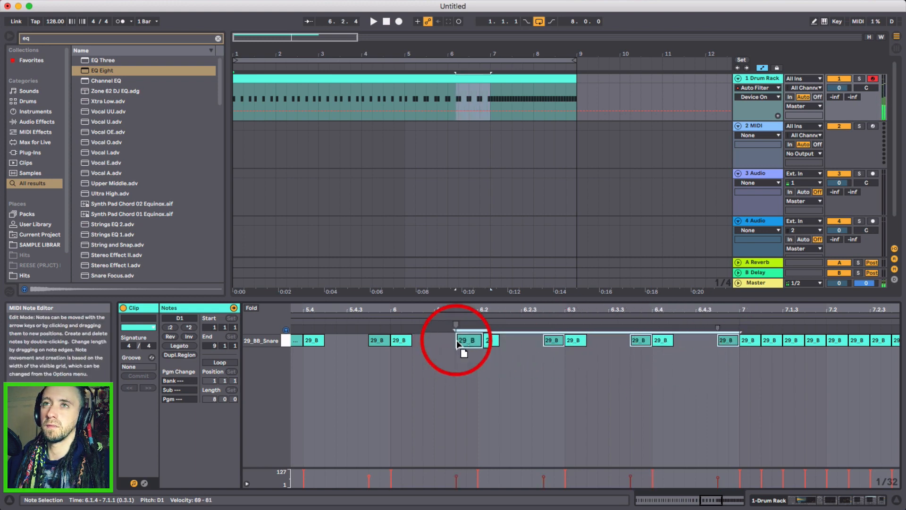
shift+click(379, 343)
scroll(373, 345, left, 5)
shift+click(414, 341)
scroll(412, 341, left, 3)
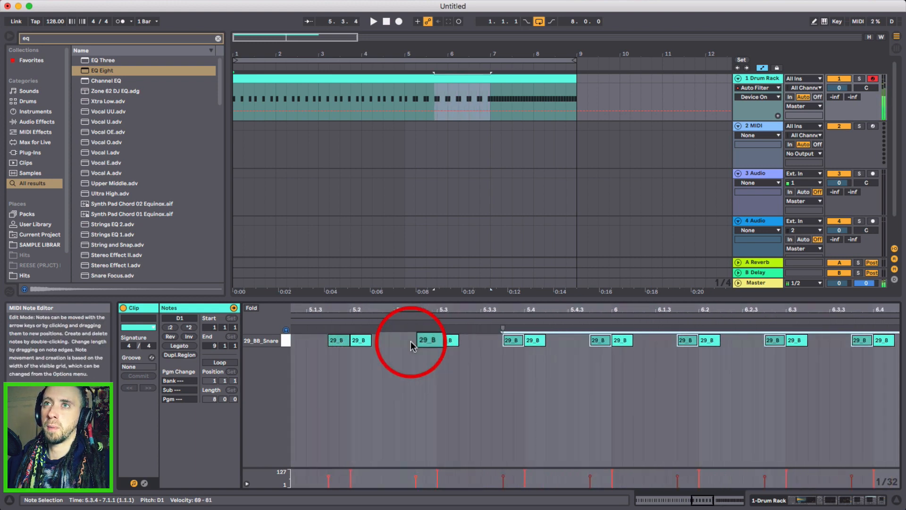
shift+click(418, 341)
scroll(410, 342, left, 2)
shift+click(403, 344)
scroll(411, 351, left, 5)
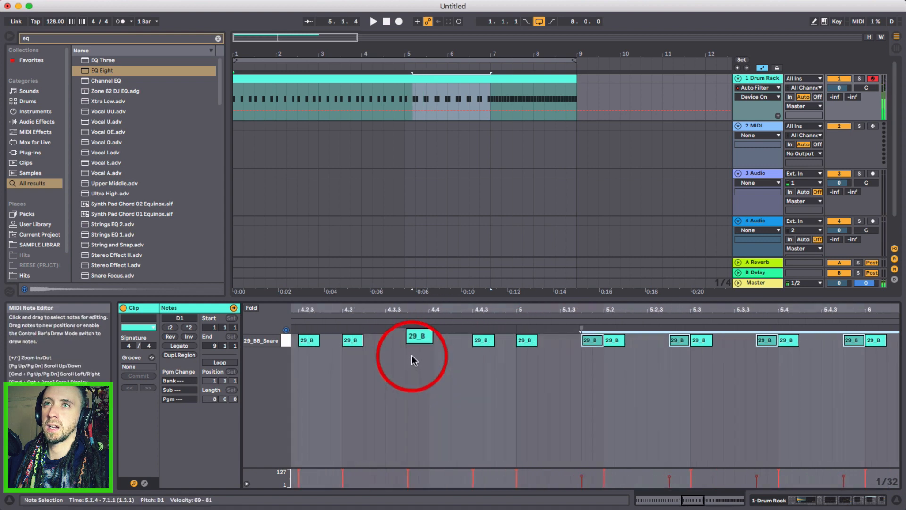
drag(477, 343, 569, 337)
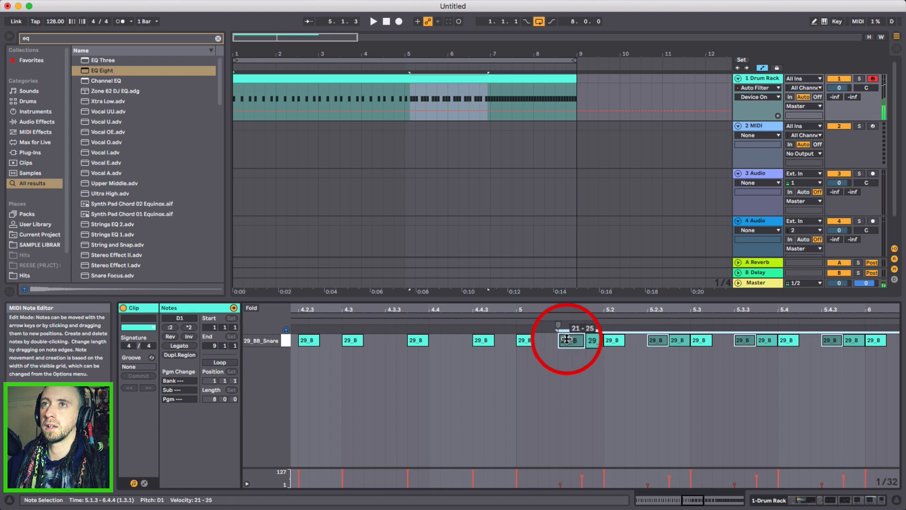
Step: Play the build-up from 4.3.2 to check the rising three-hit groups
click(378, 358)
key(space)
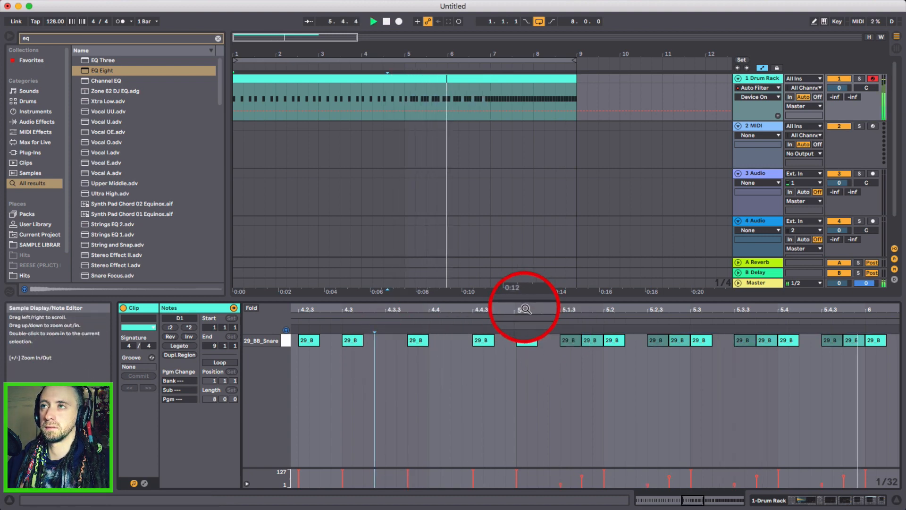
key(space)
Step: Select every second snare hit from 7.1.2 through the end of bar 8 and lower their velocity to about 38
drag(524, 310, 516, 302)
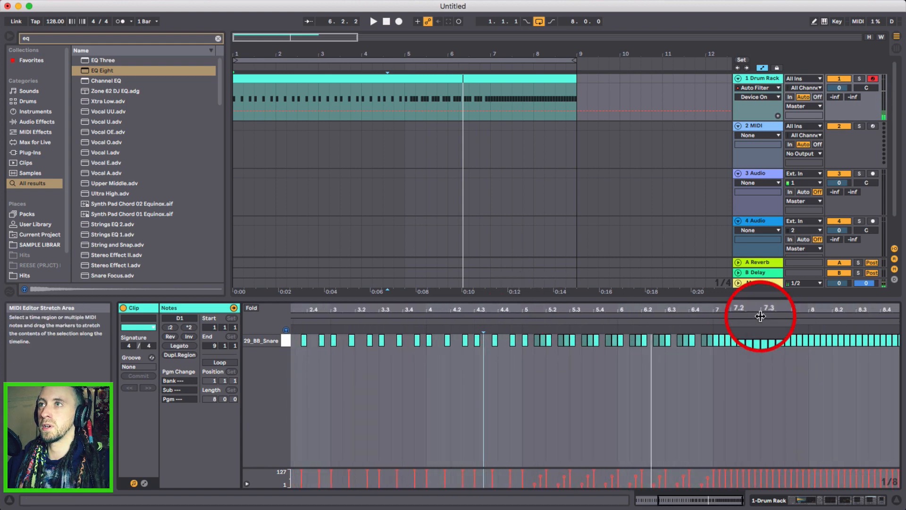
drag(722, 309, 728, 313)
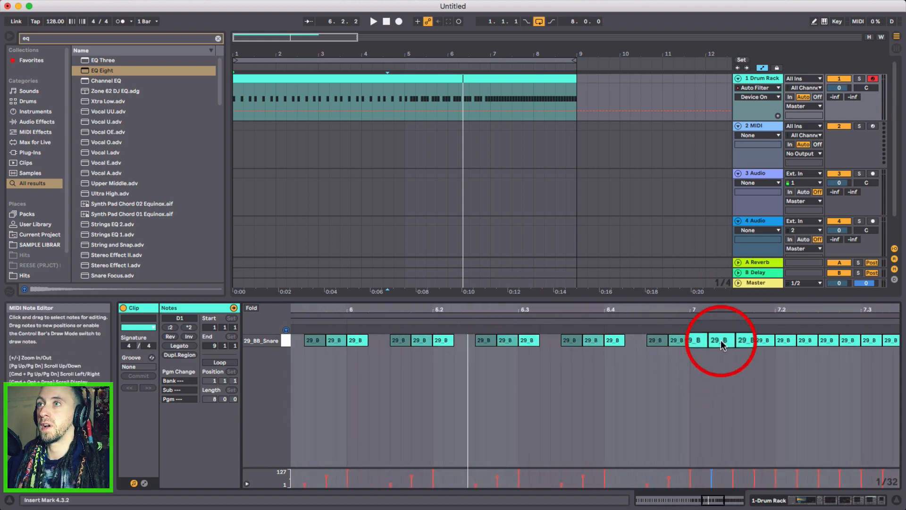
drag(721, 345, 775, 343)
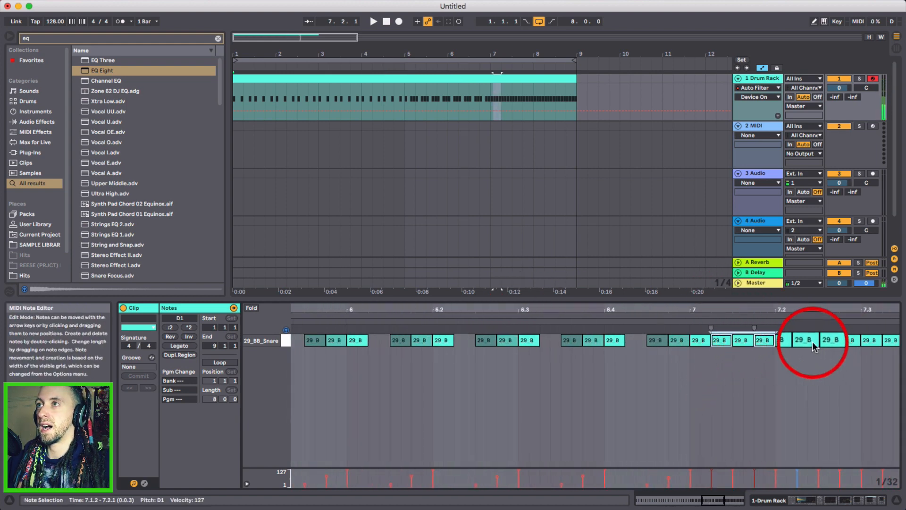
shift+click(813, 342)
shift+click(851, 341)
scroll(797, 384, right, 5)
shift+click(728, 340)
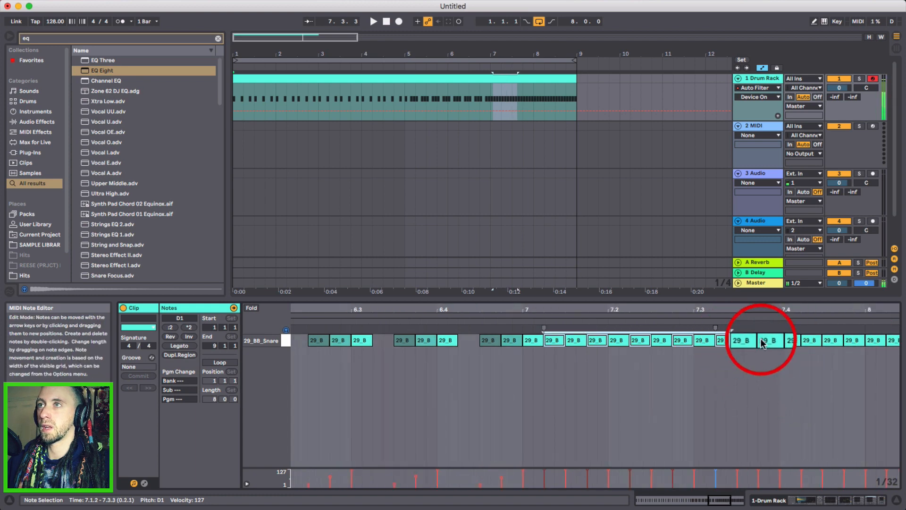
shift+click(802, 342)
shift+click(845, 341)
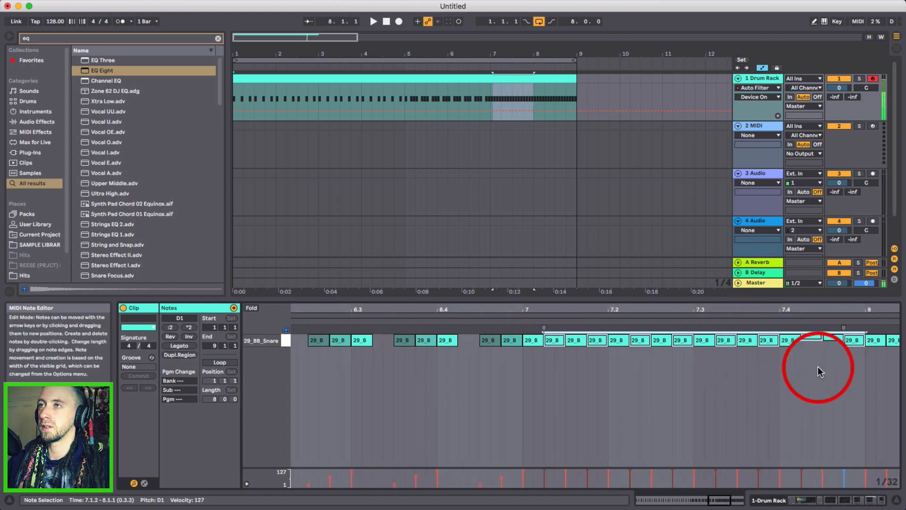
scroll(818, 371, right, 4)
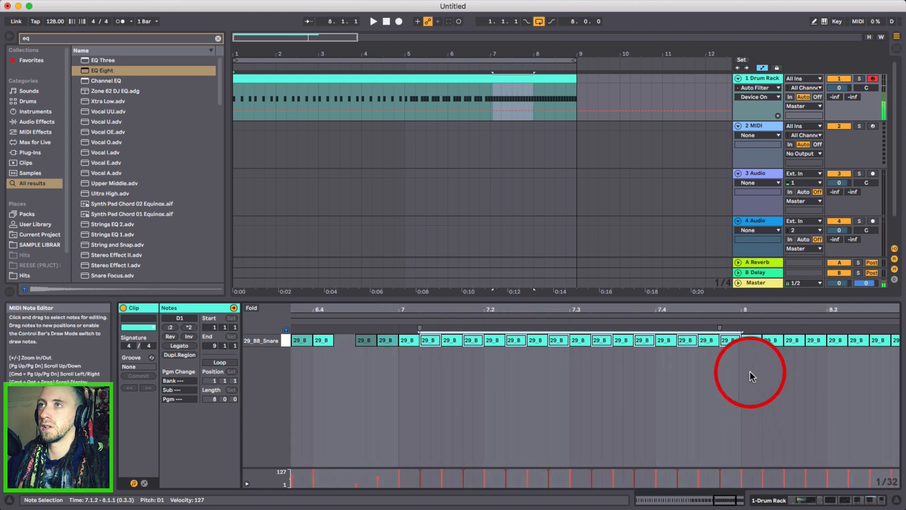
shift+click(775, 339)
shift+click(817, 338)
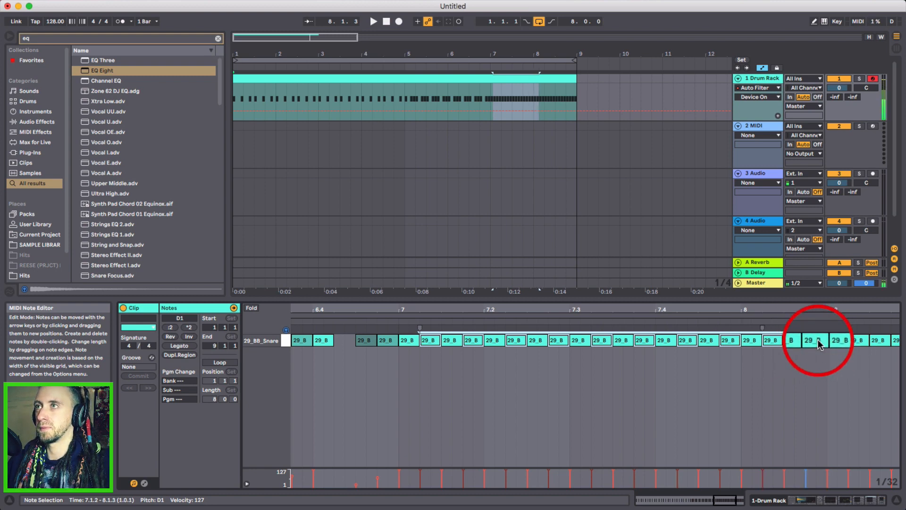
scroll(798, 397, right, 4)
shift+click(769, 341)
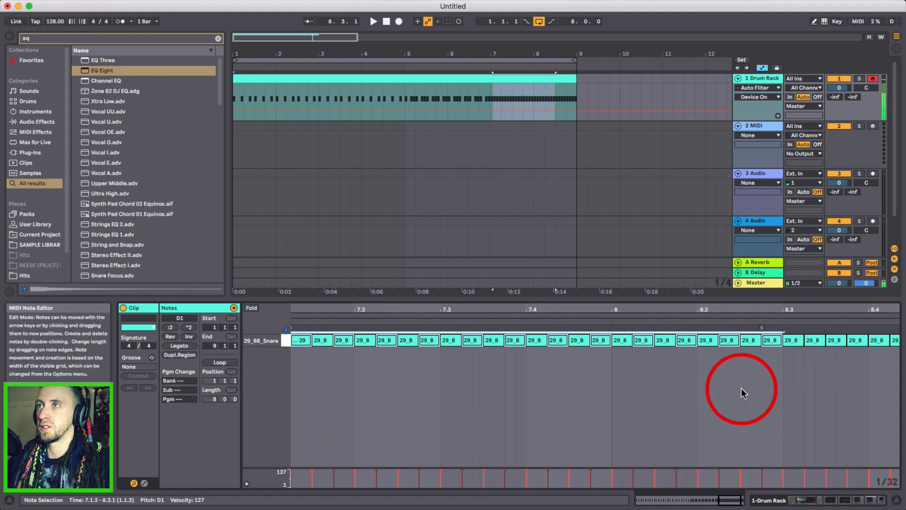
scroll(738, 392, right, 2)
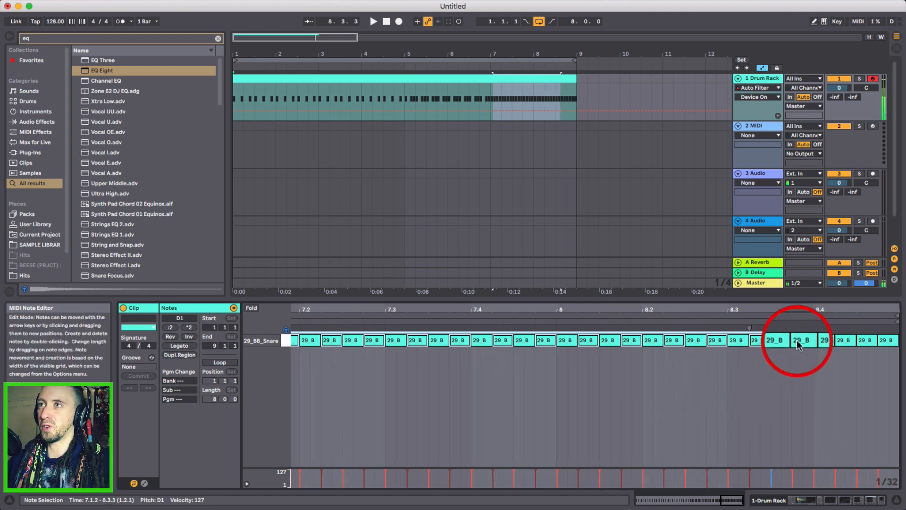
shift+click(882, 340)
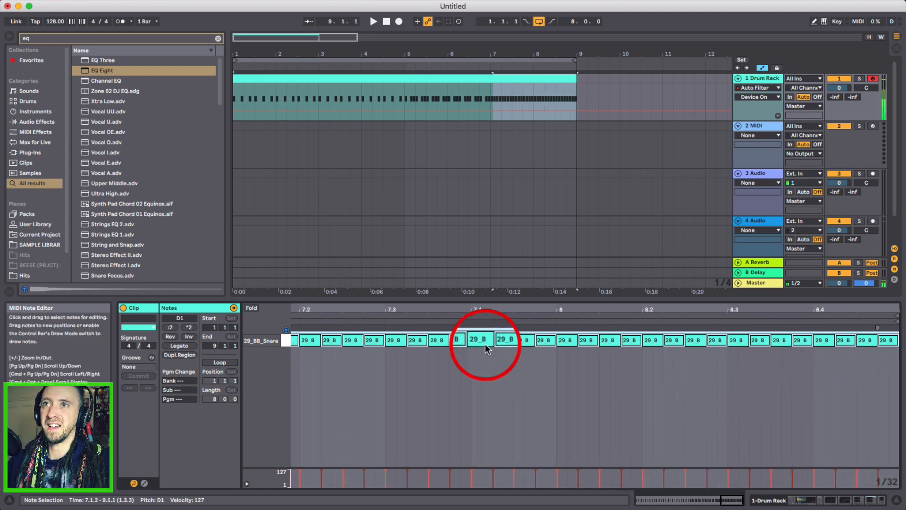
drag(486, 349, 464, 339)
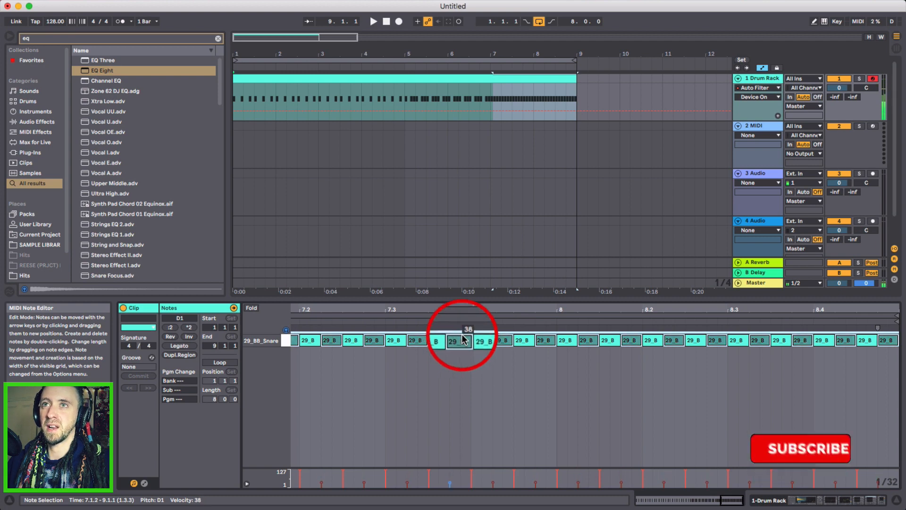
Step: Select the third sixteenth hit of every beat from 7.1.3 to 8.4.3 and lower their velocity to about 72
scroll(367, 390, left, 5)
click(400, 343)
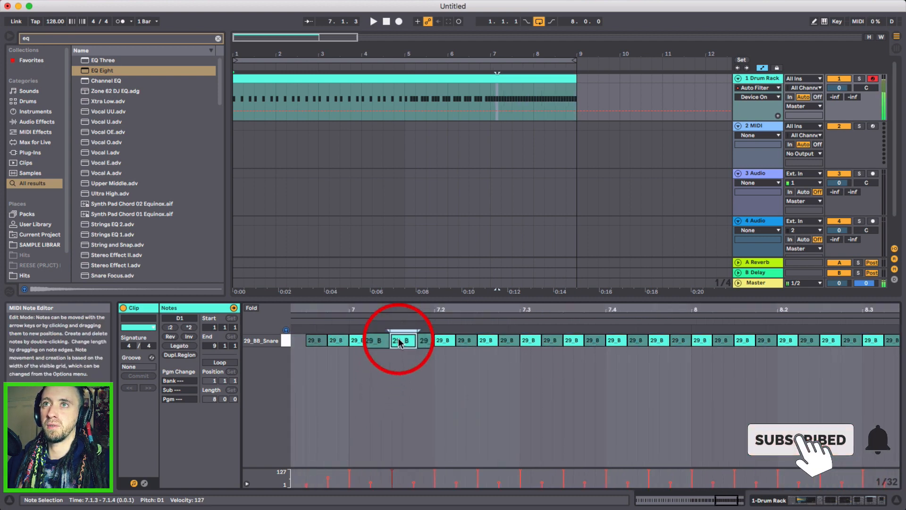
shift+click(486, 340)
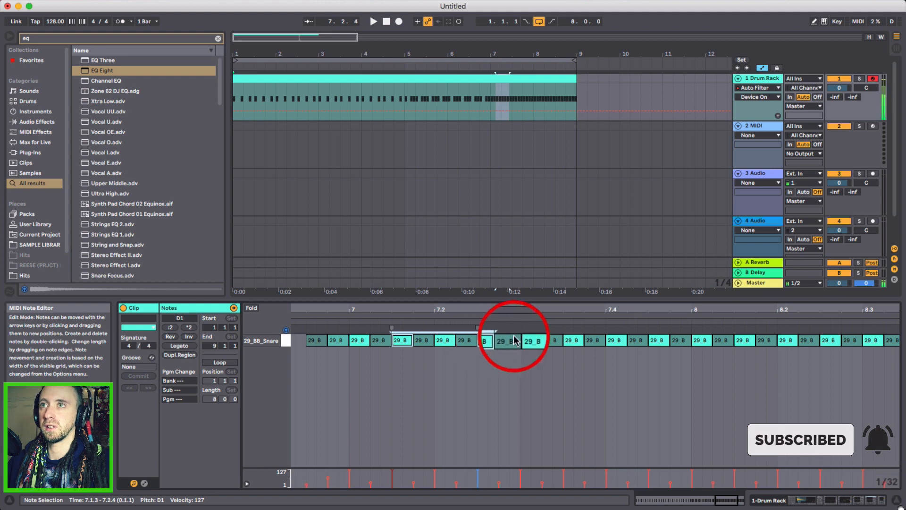
shift+click(571, 340)
shift+click(659, 341)
shift+click(743, 341)
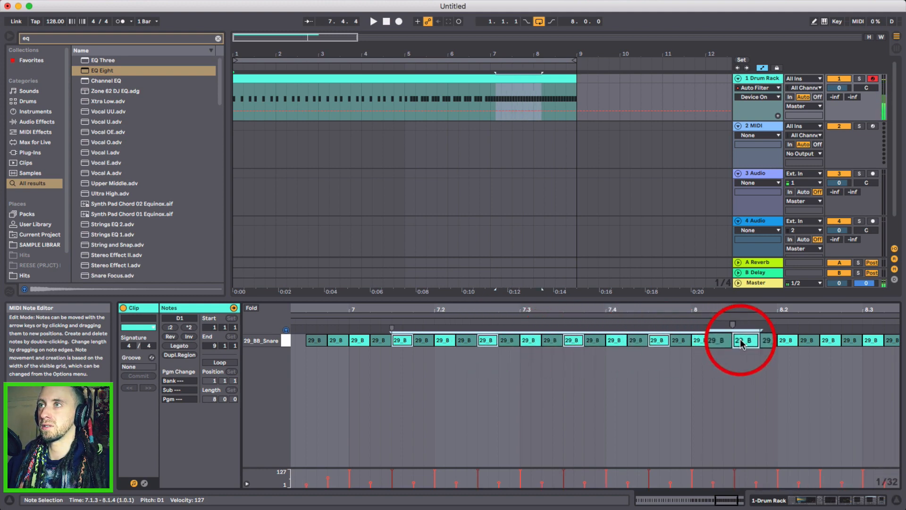
shift+click(826, 341)
scroll(827, 349, right, 3)
shift+click(824, 340)
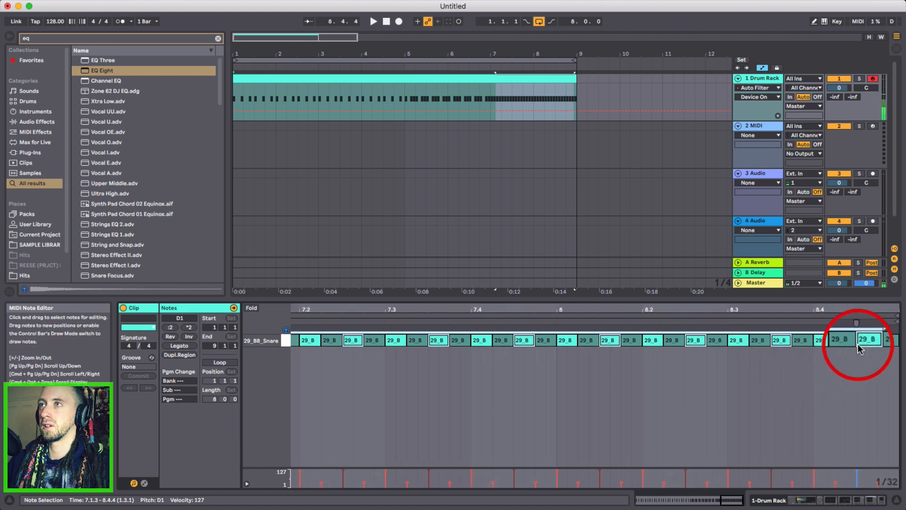
shift+click(870, 341)
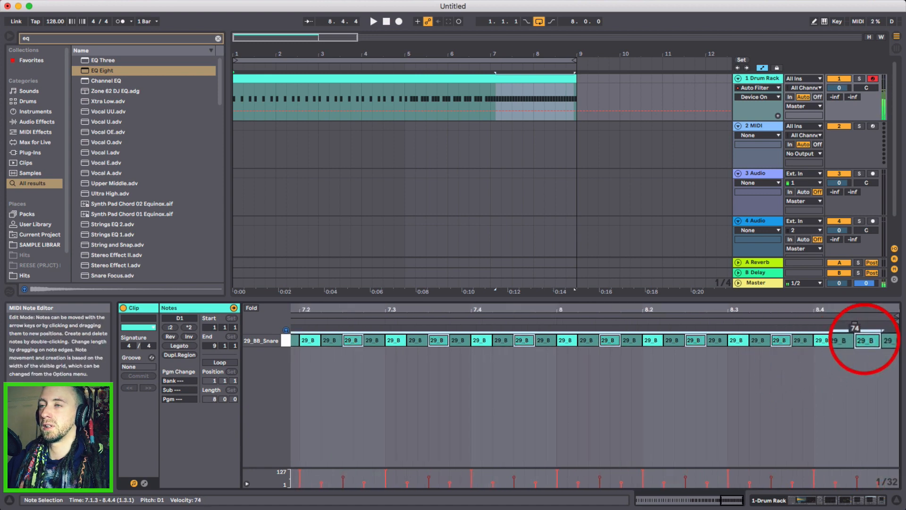
drag(865, 339, 864, 339)
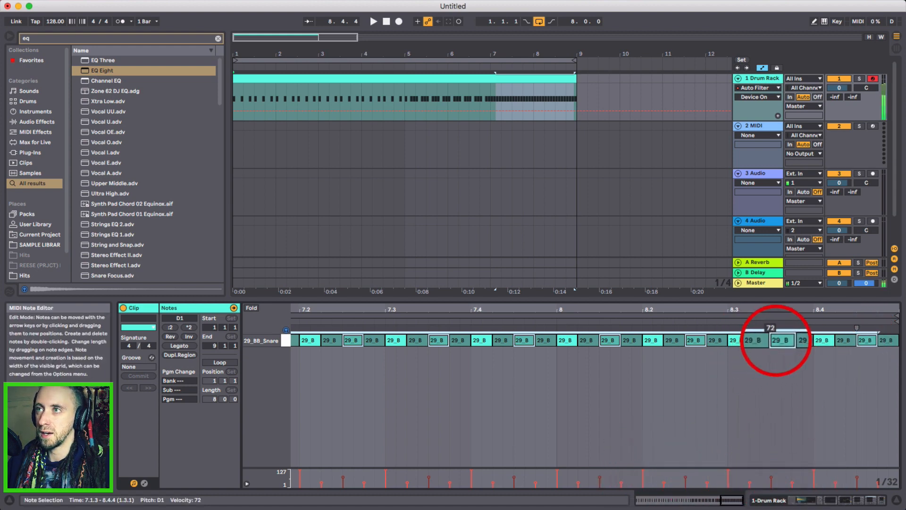
Step: Play the build-up from 6.4.2 to check the velocity accents in bars 7 and 8
scroll(490, 389, left, 5)
click(365, 366)
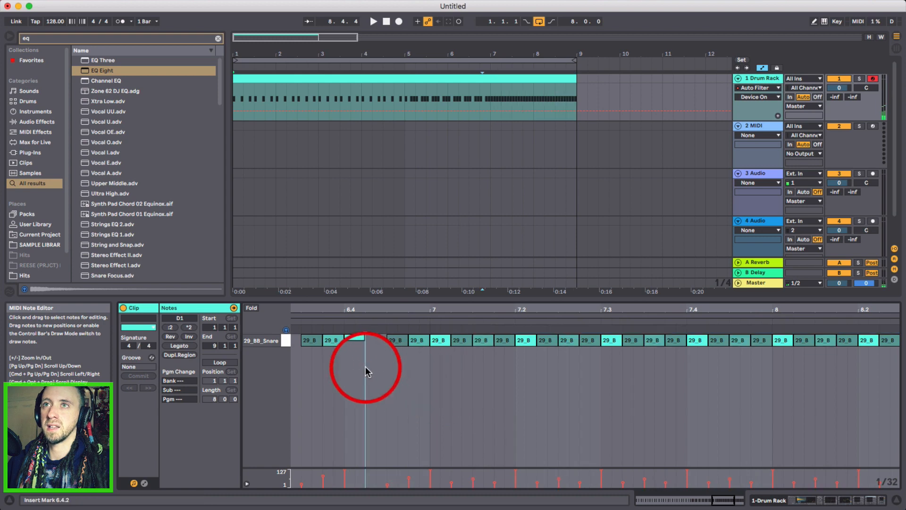
key(space)
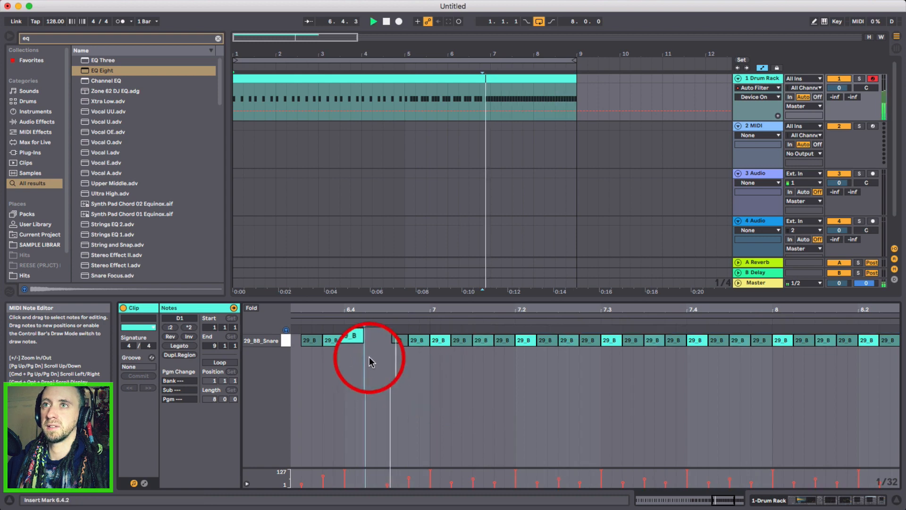
key(space)
Step: Audition the snare from 6.4.1 in Simpler's Classic and Slice playback modes, and return it to 1-Shot mode
double_click(427, 308)
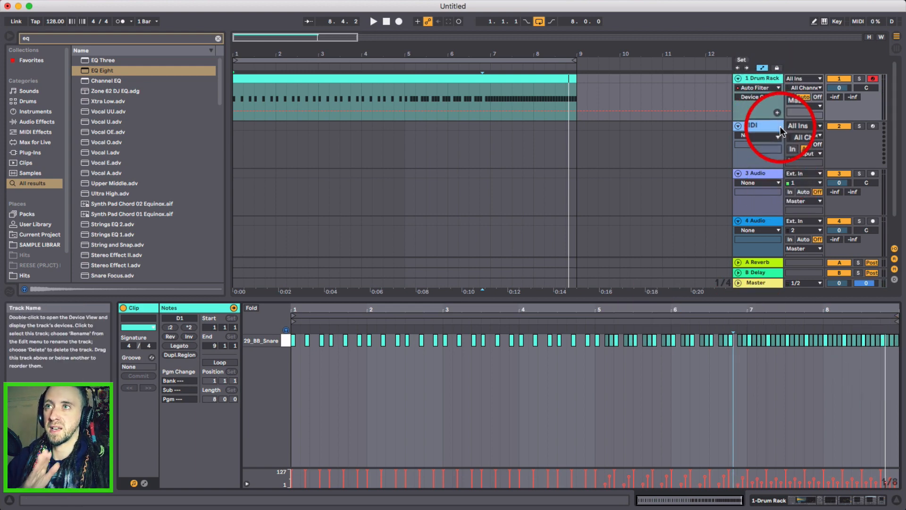
double_click(757, 78)
scroll(180, 457, left, 10)
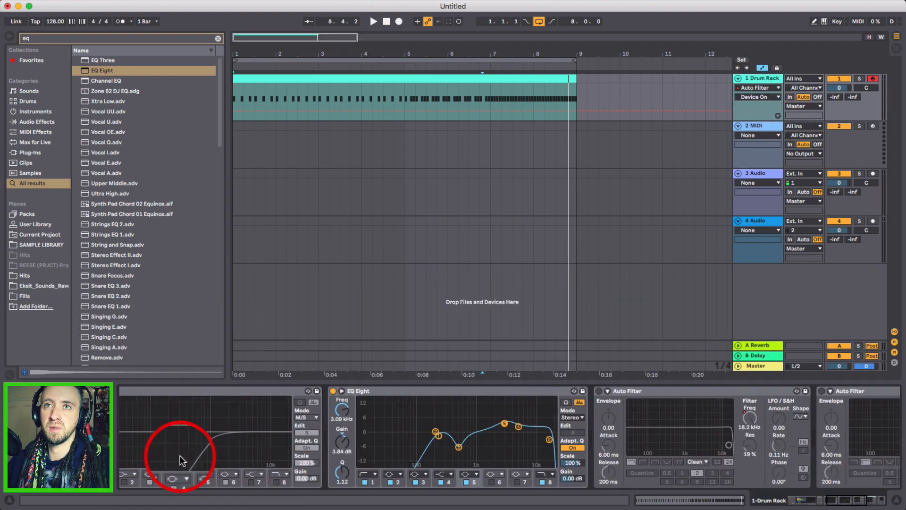
scroll(185, 463, left, 5)
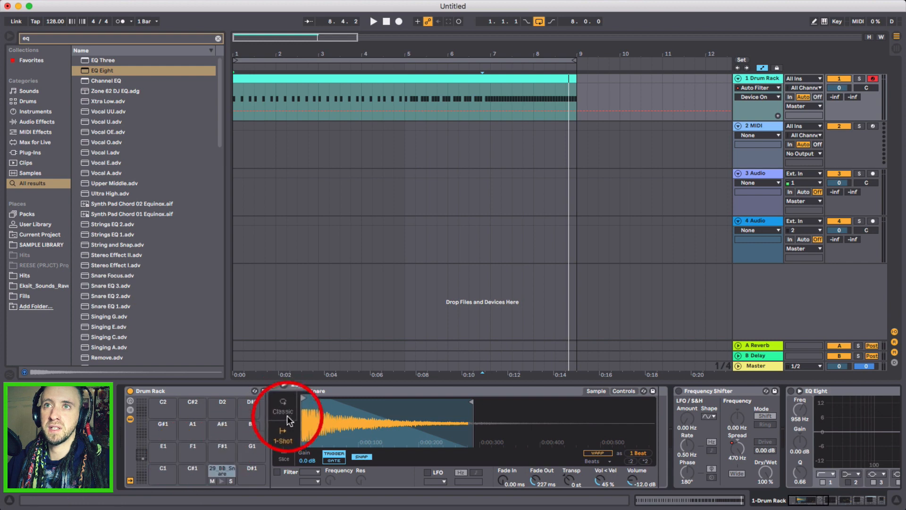
click(480, 96)
key(space)
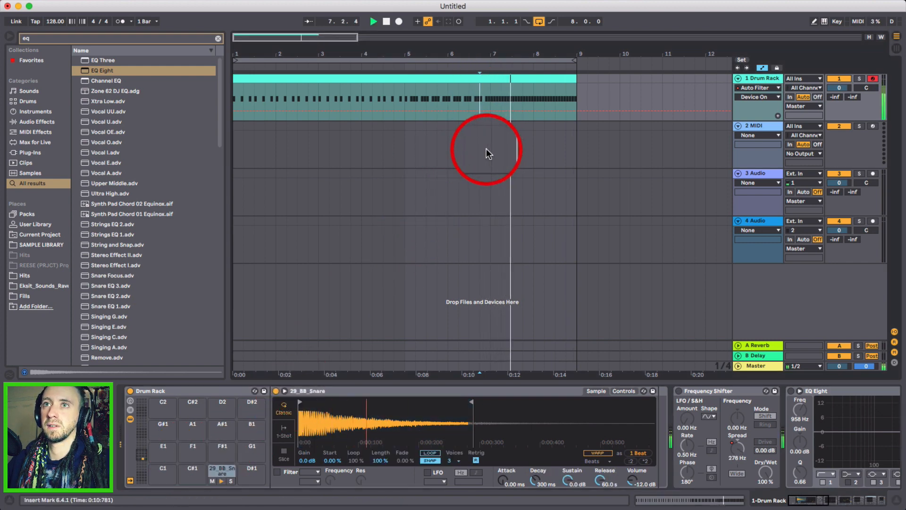
click(284, 453)
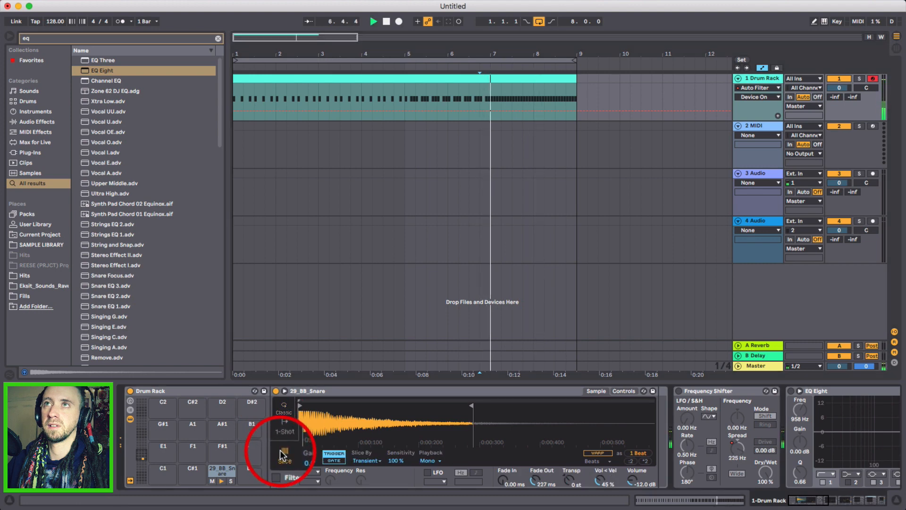
key(space)
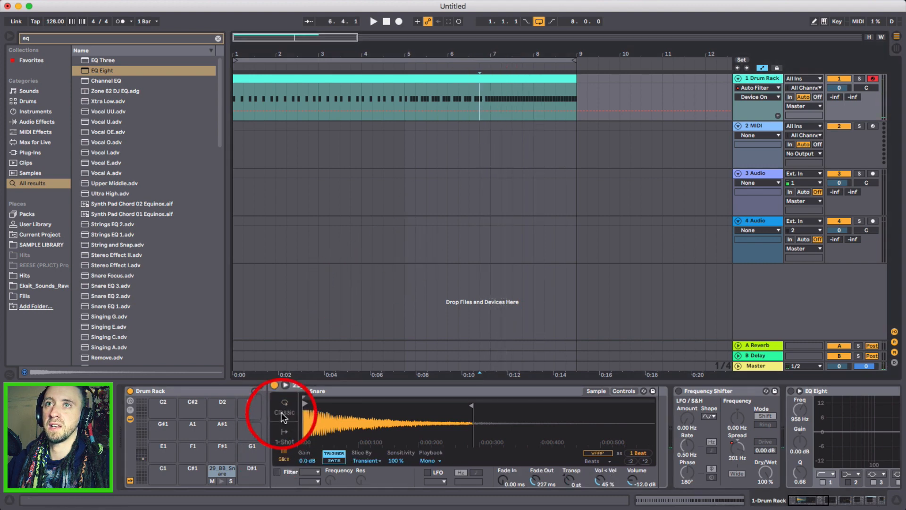
click(284, 433)
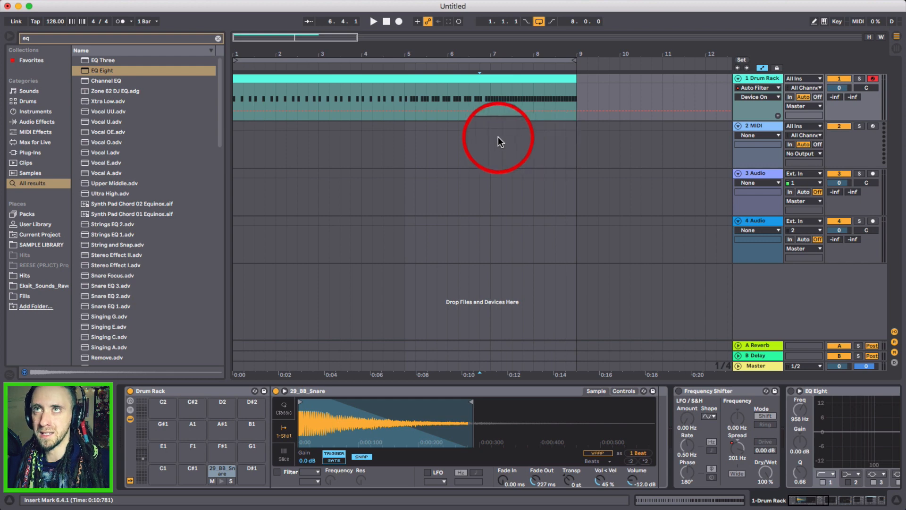
Step: Copy the quiet snare hits at 5.1.3 and 5.2.3 into bar 1 at 1.1.3, 1.2.3, 1.3.3 and 1.4.2
double_click(396, 77)
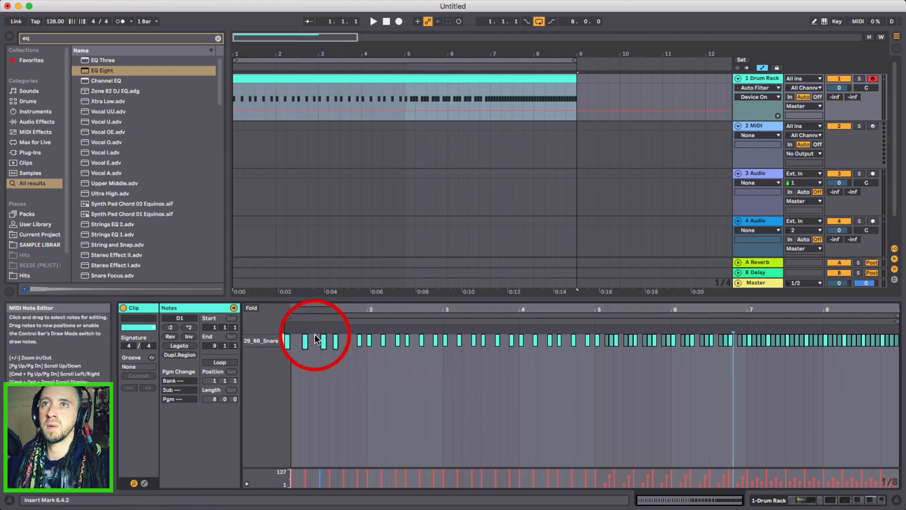
drag(622, 315, 615, 325)
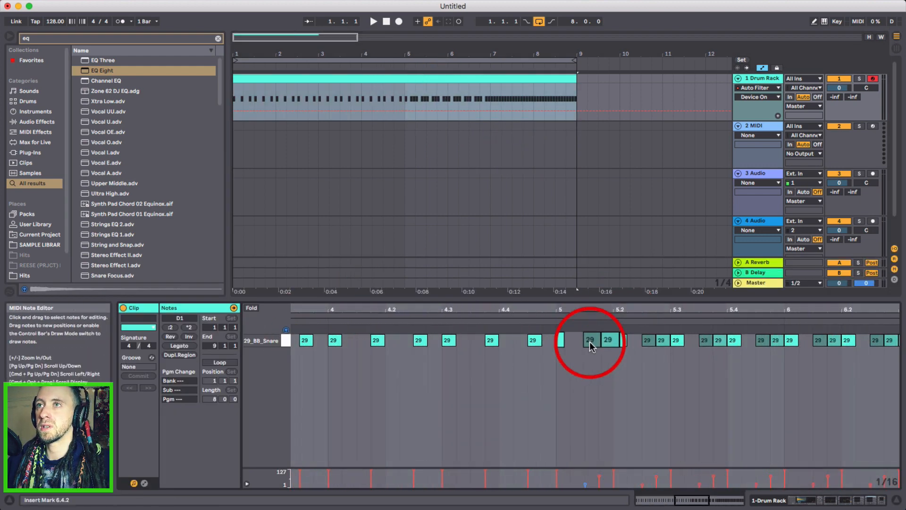
click(591, 340)
shift+click(651, 338)
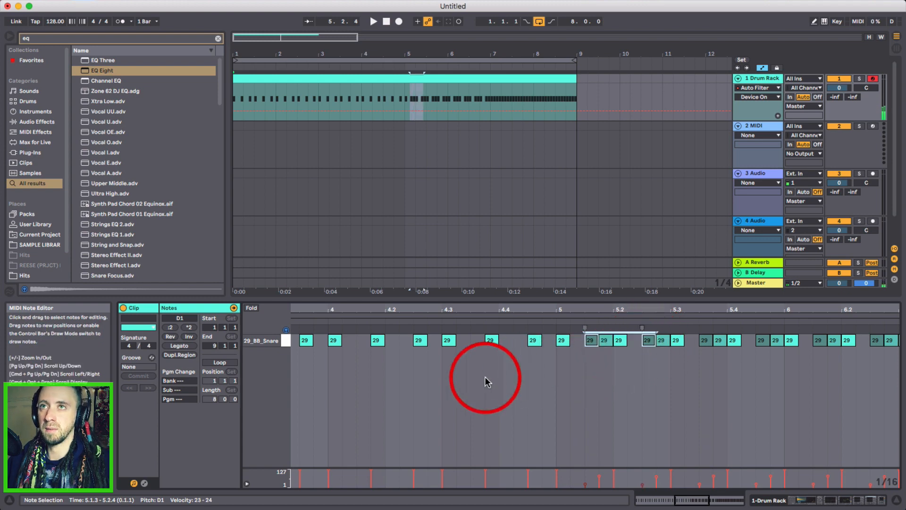
scroll(472, 380, left, 10)
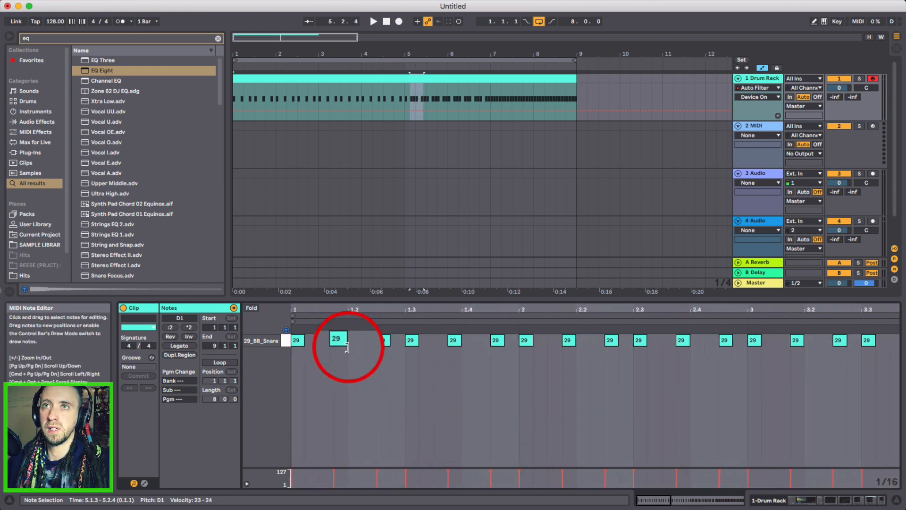
click(321, 341)
key(super+v)
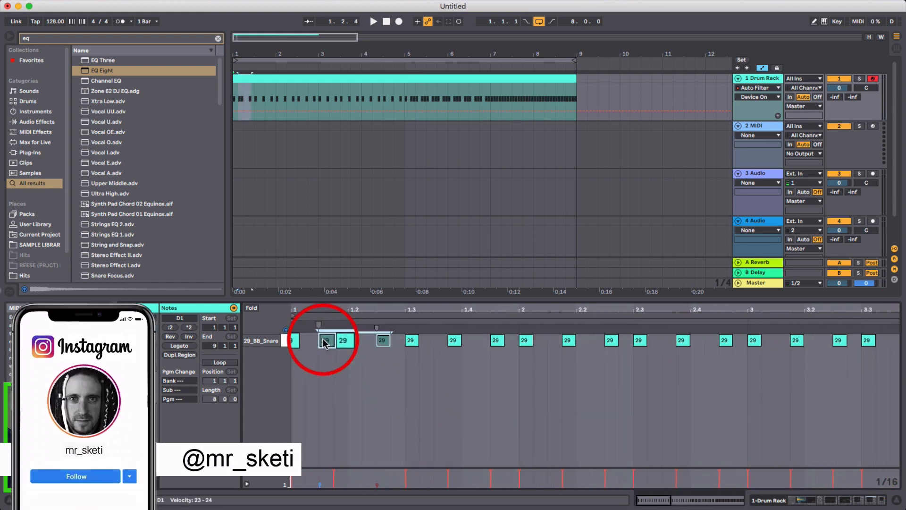
drag(328, 345, 416, 346)
Step: Duplicate the whole bar 1 snare pattern across bars 2, 3 and 4
drag(296, 358, 518, 349)
key(super+d)
key(super+d)
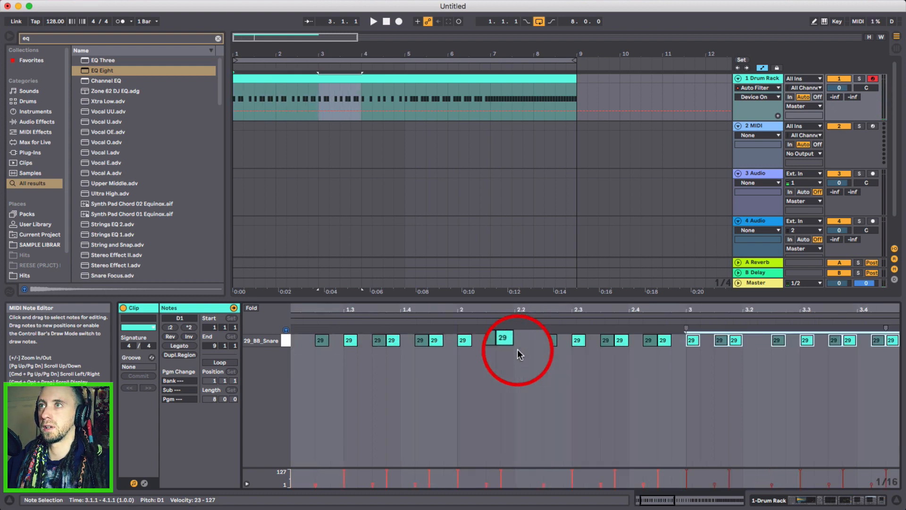
key(super+d)
Step: Play the build-up from 1.1.1 to check the quiet in-between hits in the opening bars
drag(513, 303, 516, 303)
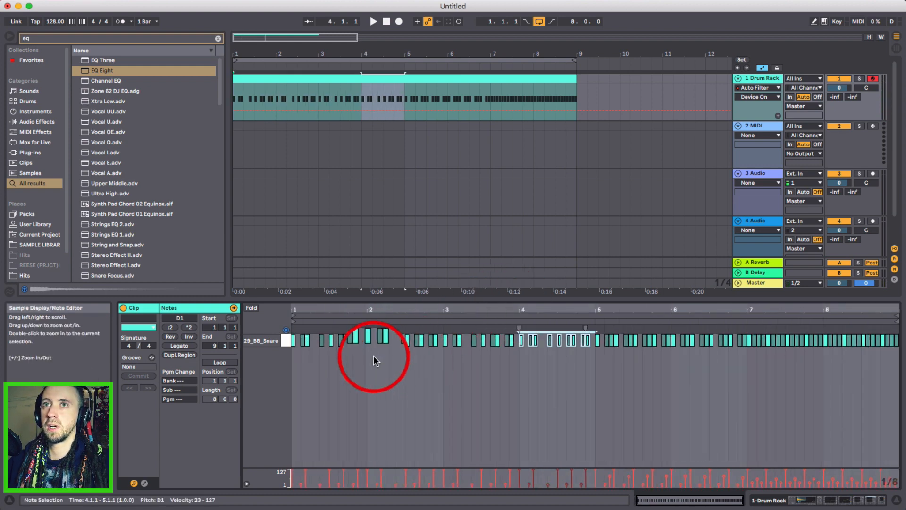
click(293, 339)
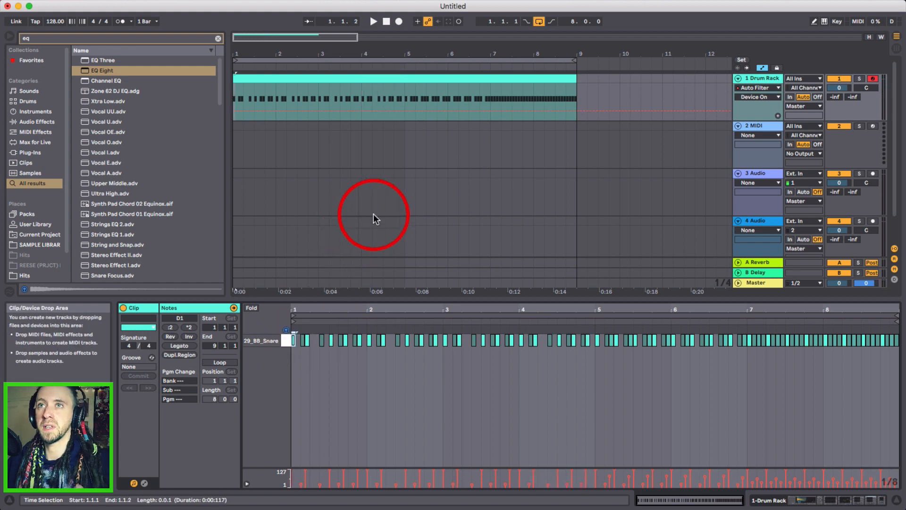
key(space)
click(369, 338)
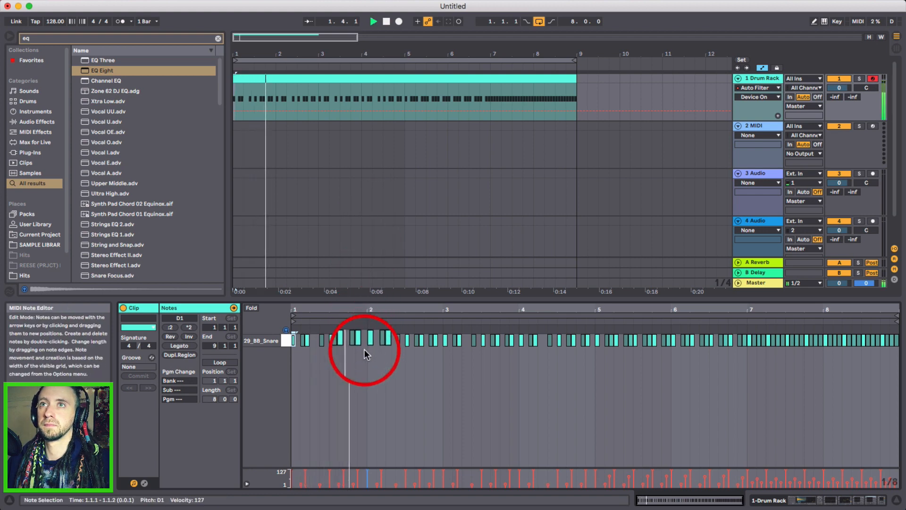
click(350, 368)
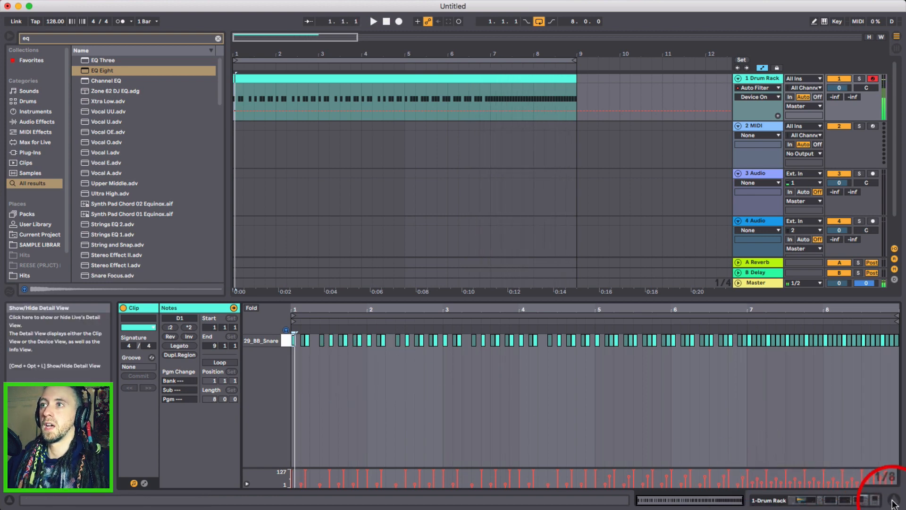
Step: Fold the Drum Rack in the snare track's device chain and turn on the Frequency Shifter and the mid/side EQ Eight
click(893, 503)
double_click(767, 78)
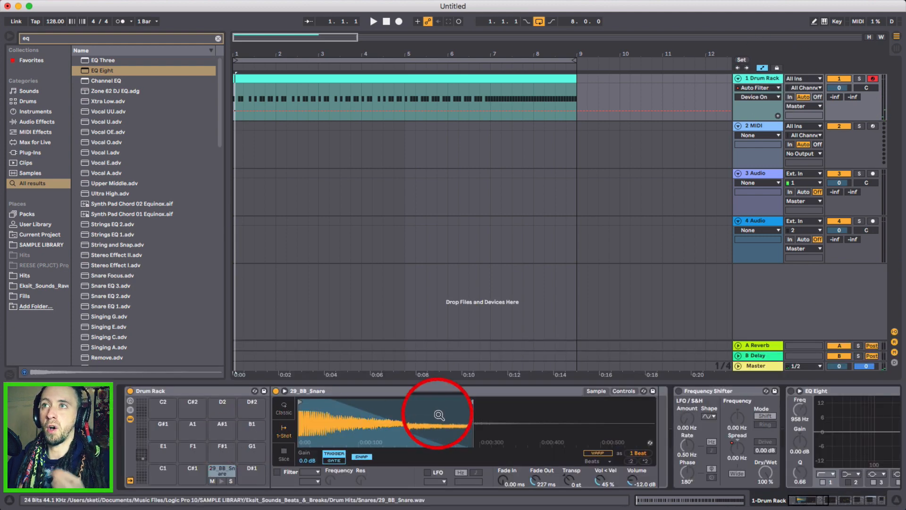
double_click(191, 390)
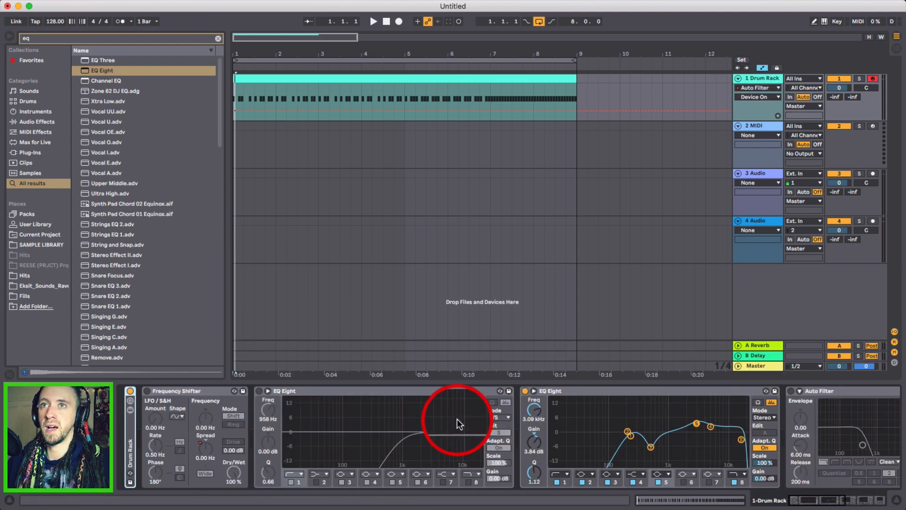
click(257, 390)
click(146, 391)
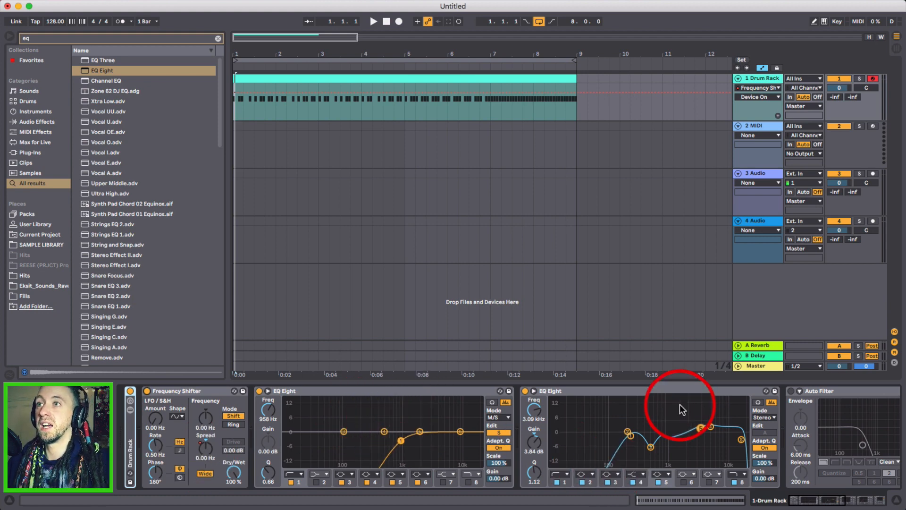
Step: Turn on both Auto Filters in the snare track's device chain
scroll(670, 416, right, 5)
click(612, 391)
scroll(552, 440, right, 5)
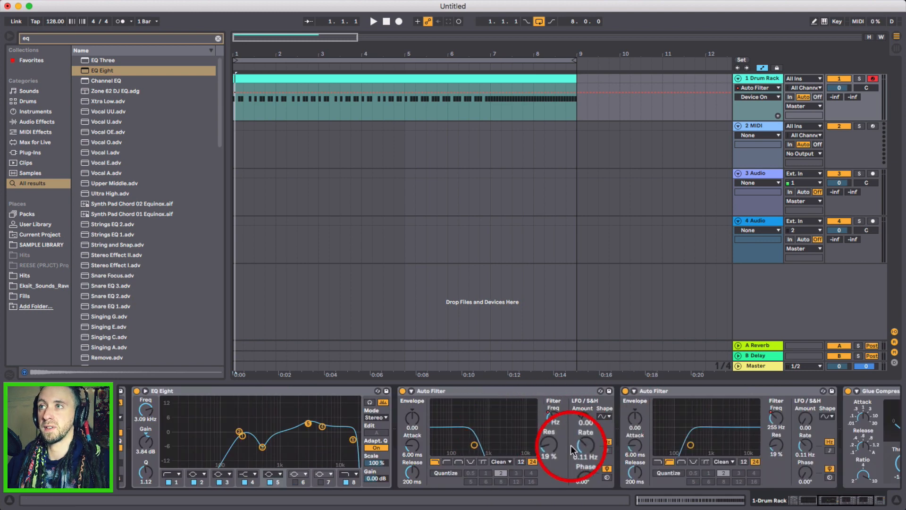
scroll(590, 434, right, 4)
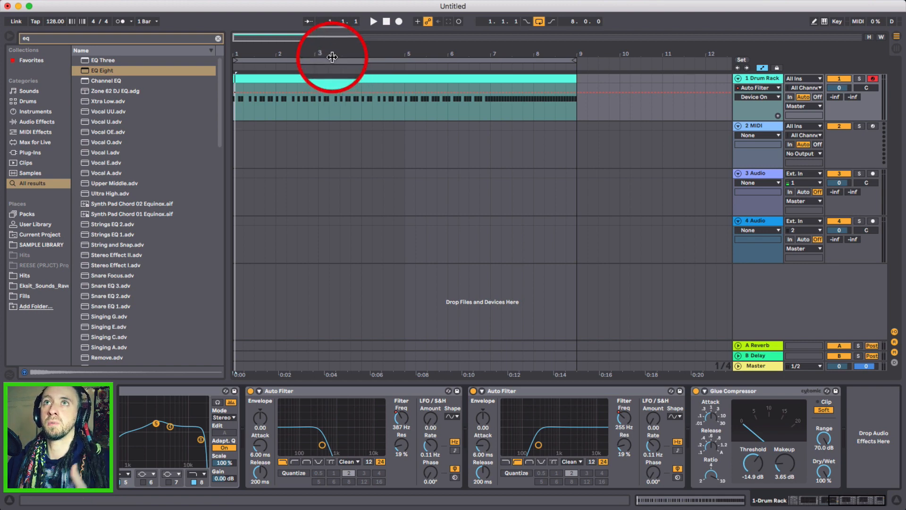
Step: Play the whole build-up with the effects on, and show the high-pass Auto Filter's frequency automation on the snare track
scroll(332, 42, down, 5)
key(space)
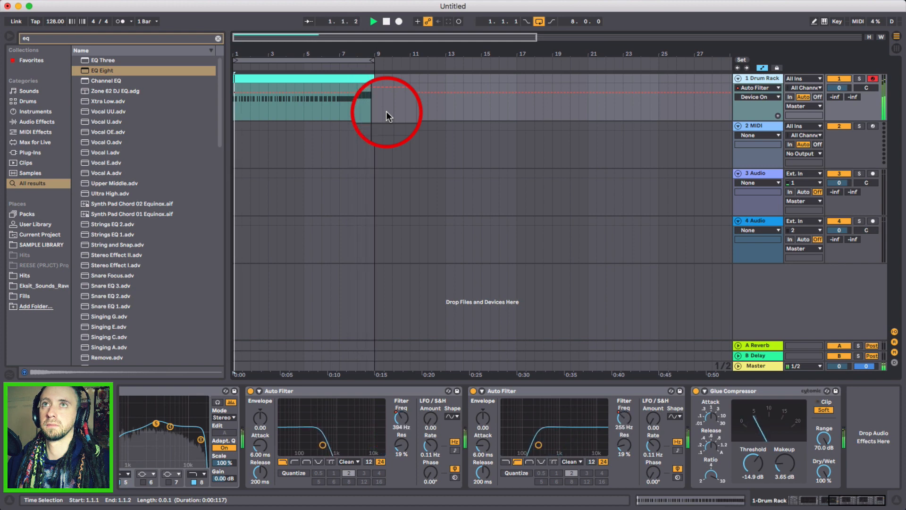
key(space)
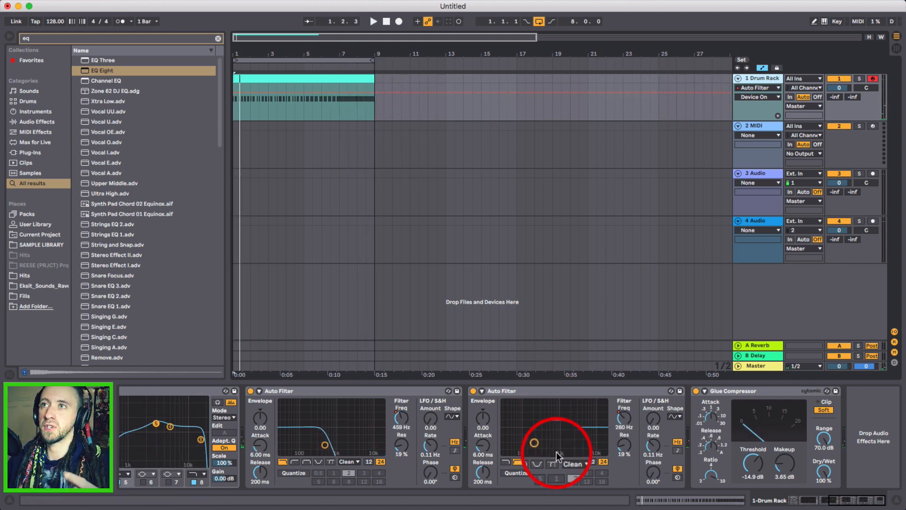
click(627, 428)
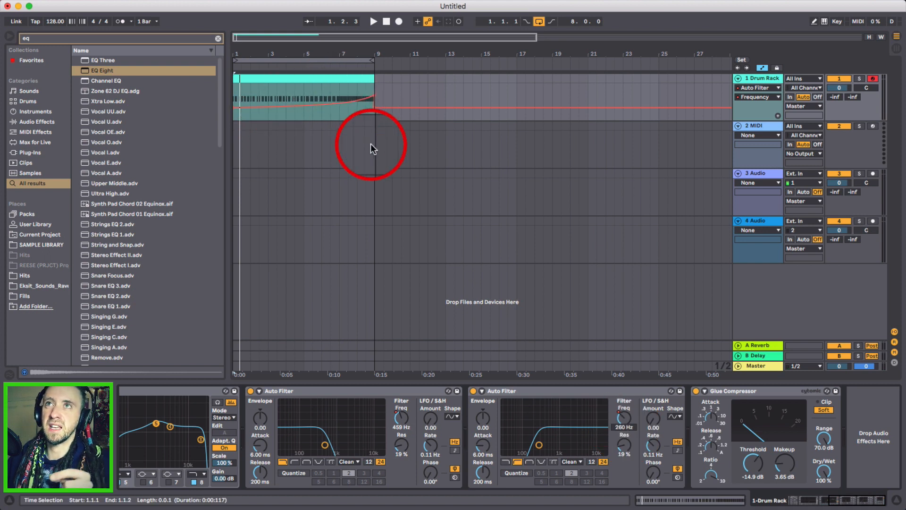